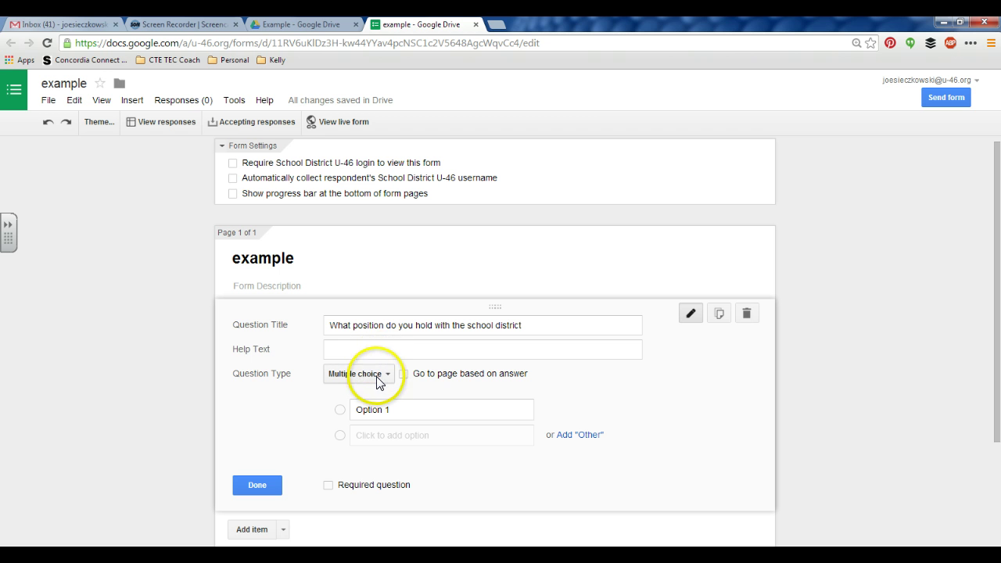
# Fill in the position question's answer options as Teacher, Admin and support staff, and finish editing the question
pyautogui.click(381, 416)
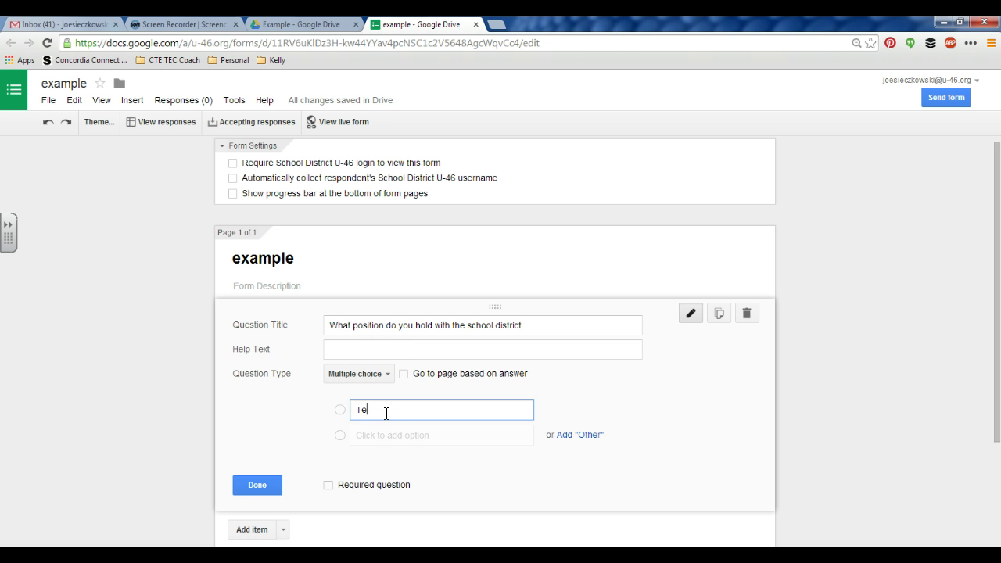
pyautogui.write('Teacher')
pyautogui.press('Return')
pyautogui.write('Ad')
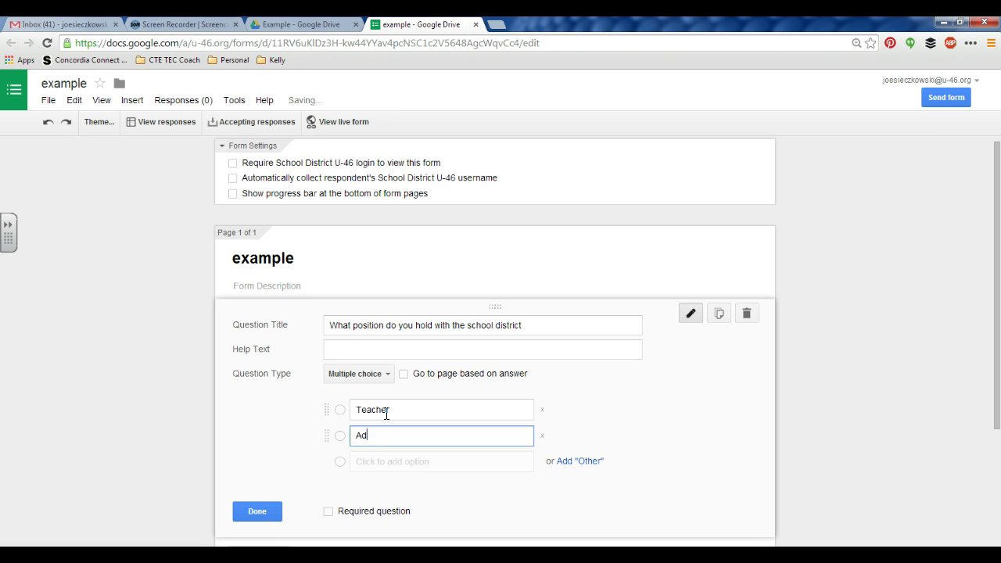
pyautogui.write('min')
pyautogui.press('Return')
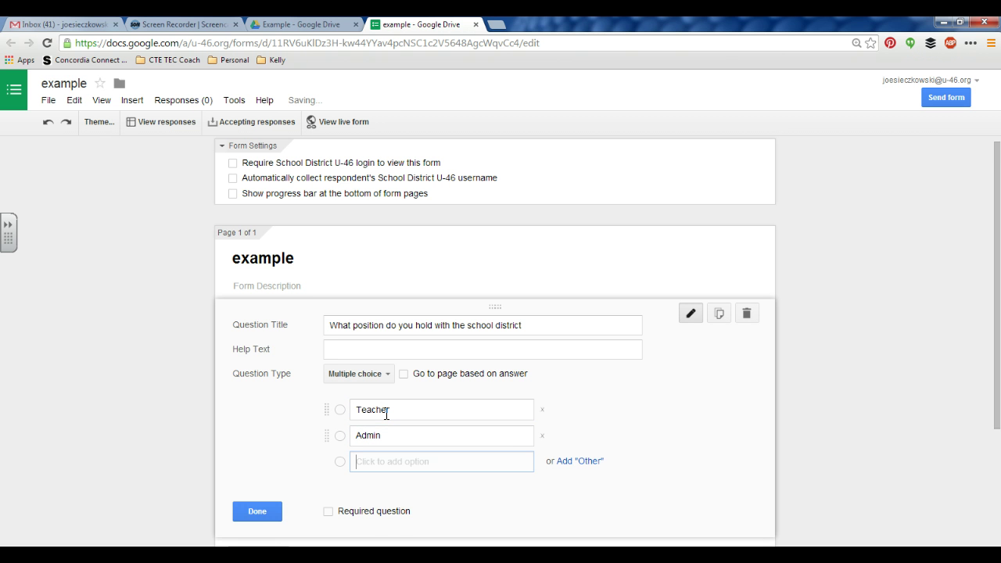
pyautogui.write('support staff')
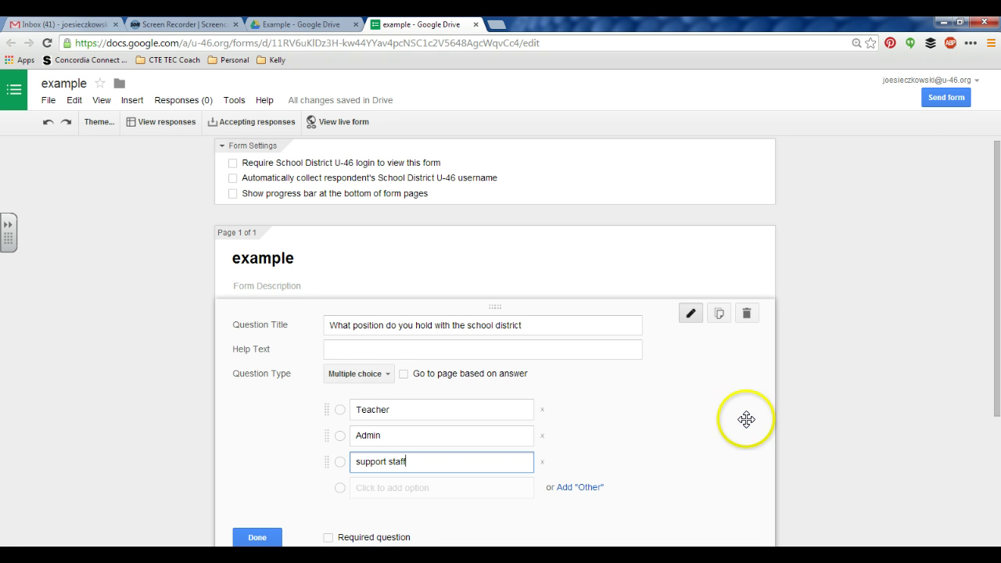
pyautogui.scroll(-1, 744, 418)
pyautogui.click(264, 474)
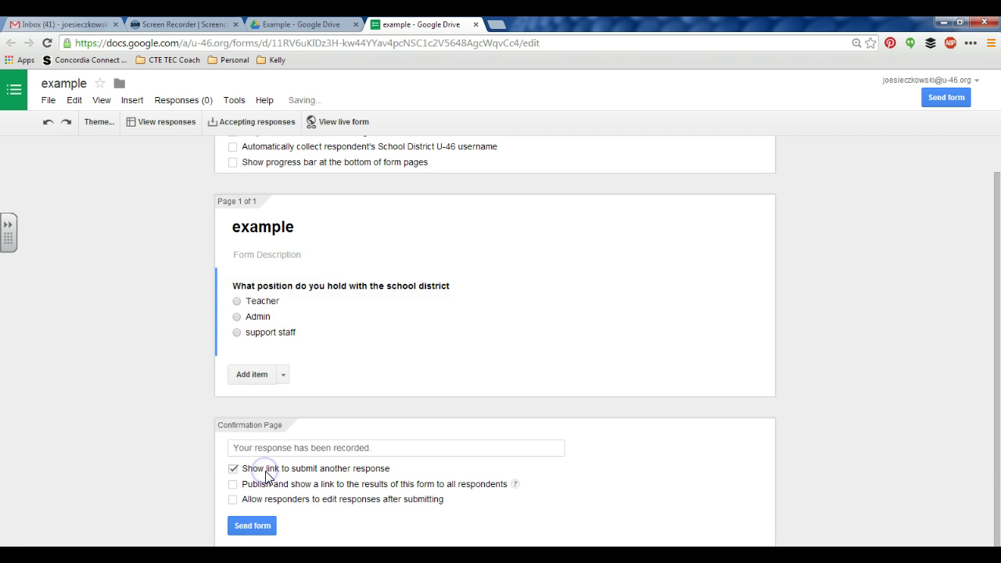
# Add a page break after the position question and title the new page "teacher"
pyautogui.click(283, 377)
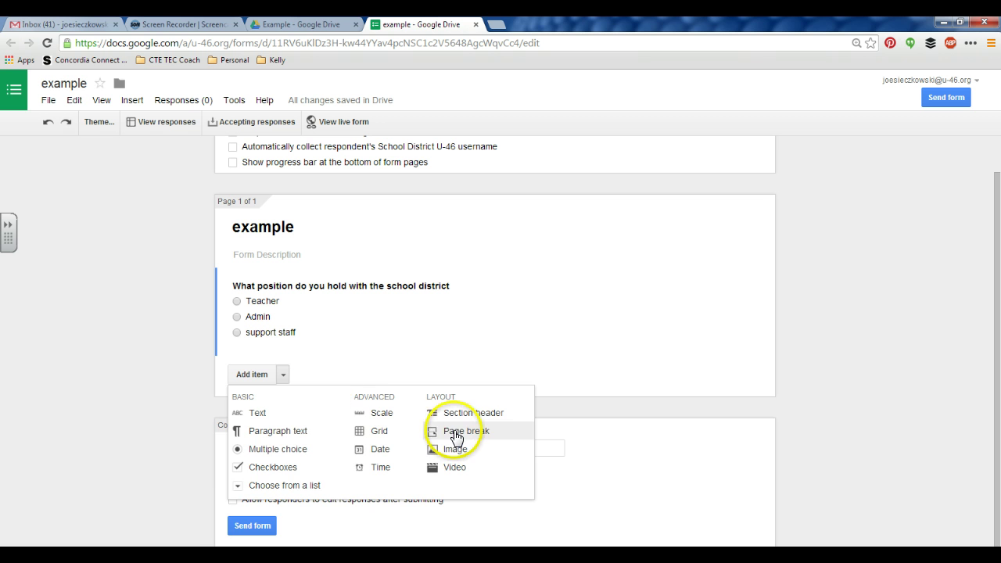
pyautogui.click(457, 433)
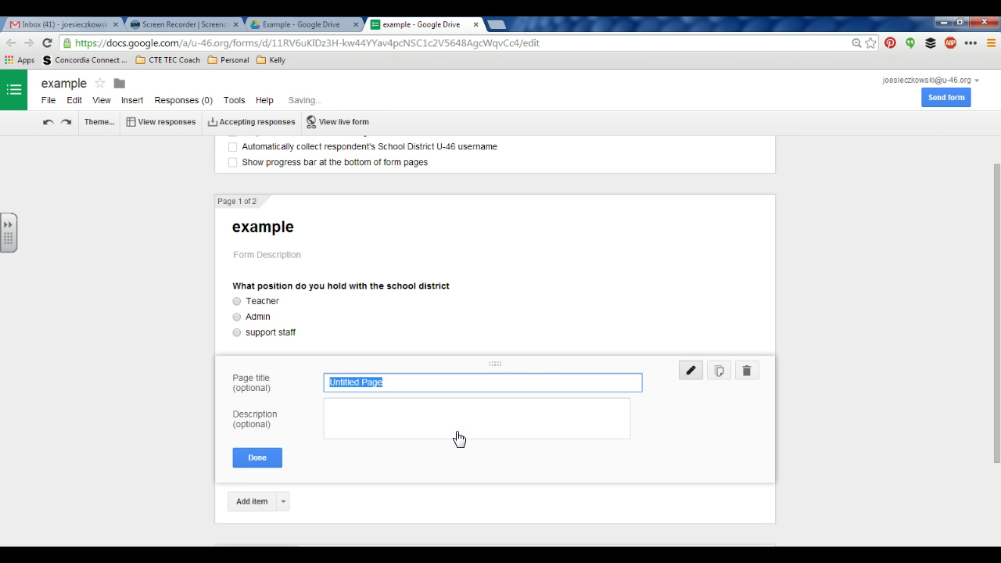
pyautogui.write('teacher')
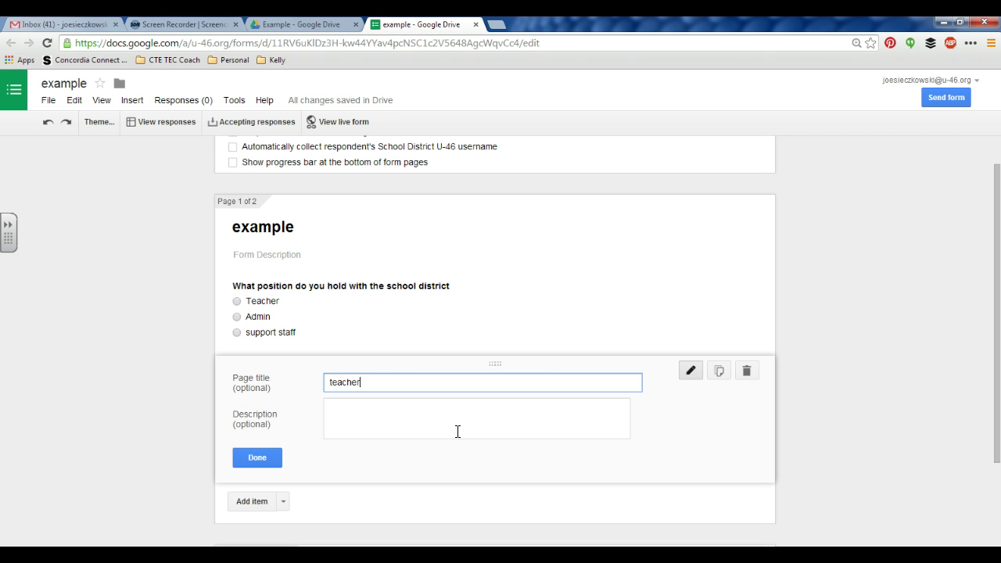
pyautogui.click(261, 458)
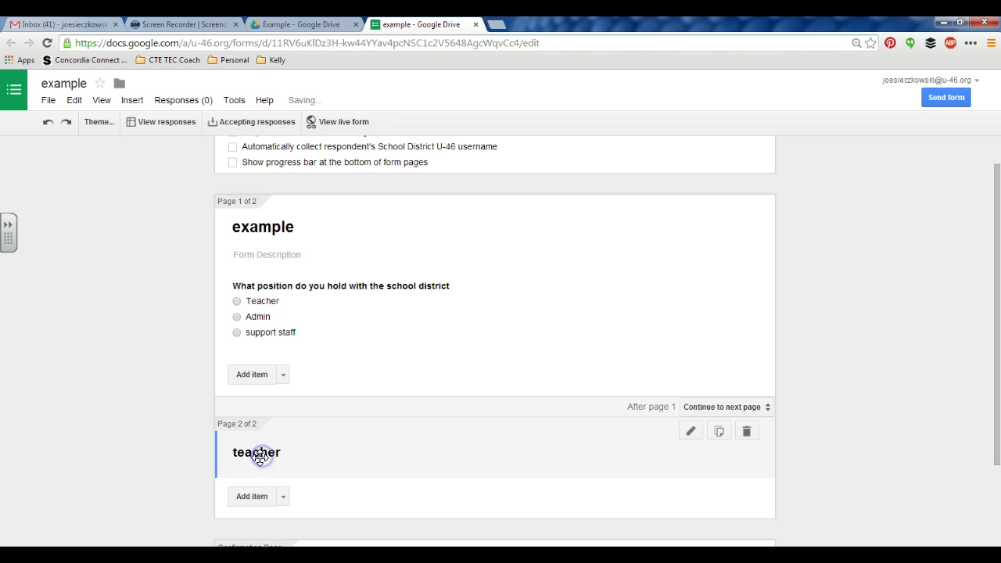
# Add another page break after the teacher page and title the new page "Admin"
pyautogui.scroll(-2, 290, 474)
pyautogui.click(284, 496)
pyautogui.click(438, 431)
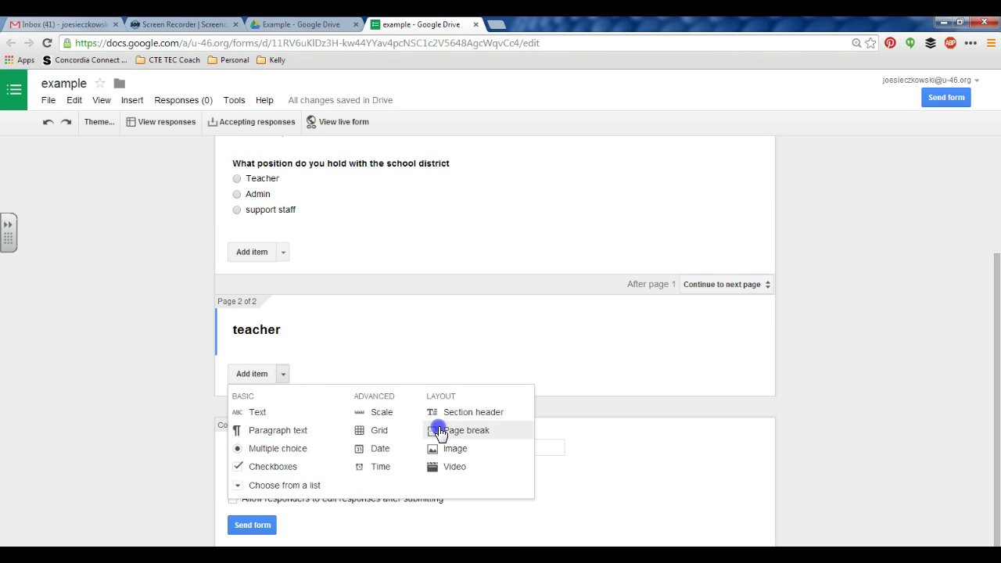
pyautogui.write('Admi')
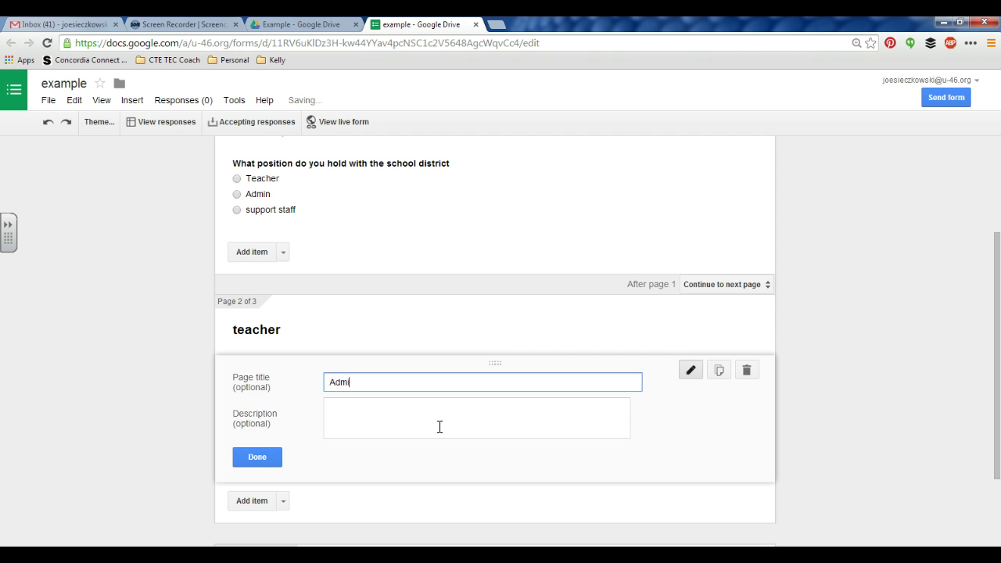
pyautogui.write('n')
pyautogui.click(262, 457)
# Add a page break after the Admin page and title the new page "Support Staff"
pyautogui.scroll(-2, 266, 438)
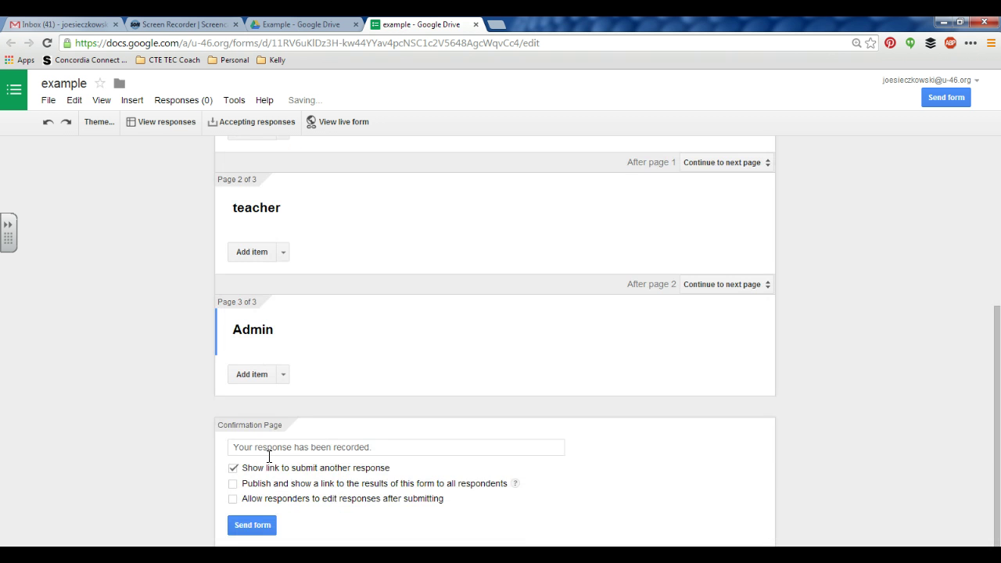
pyautogui.click(284, 378)
pyautogui.click(452, 429)
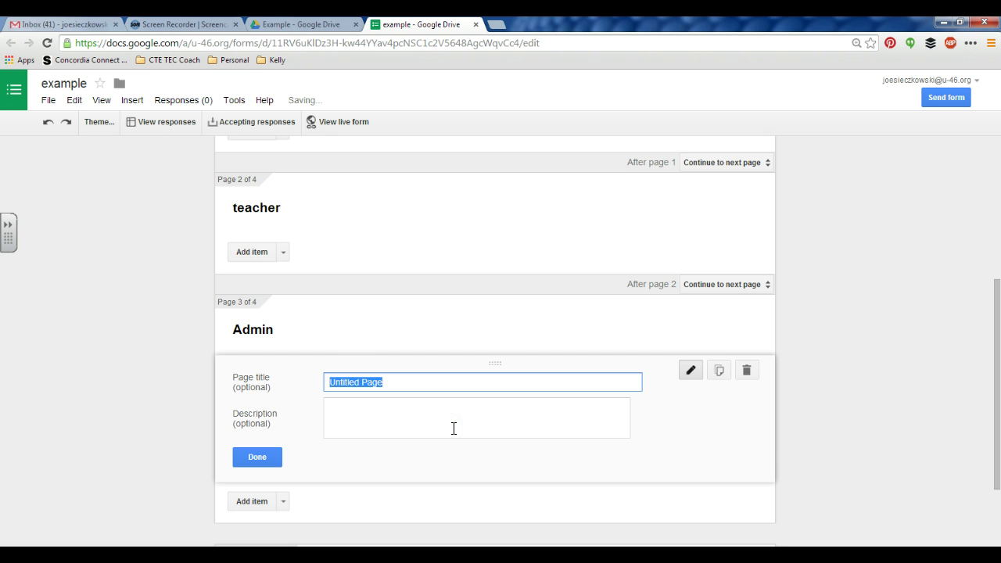
pyautogui.write('Support Staff')
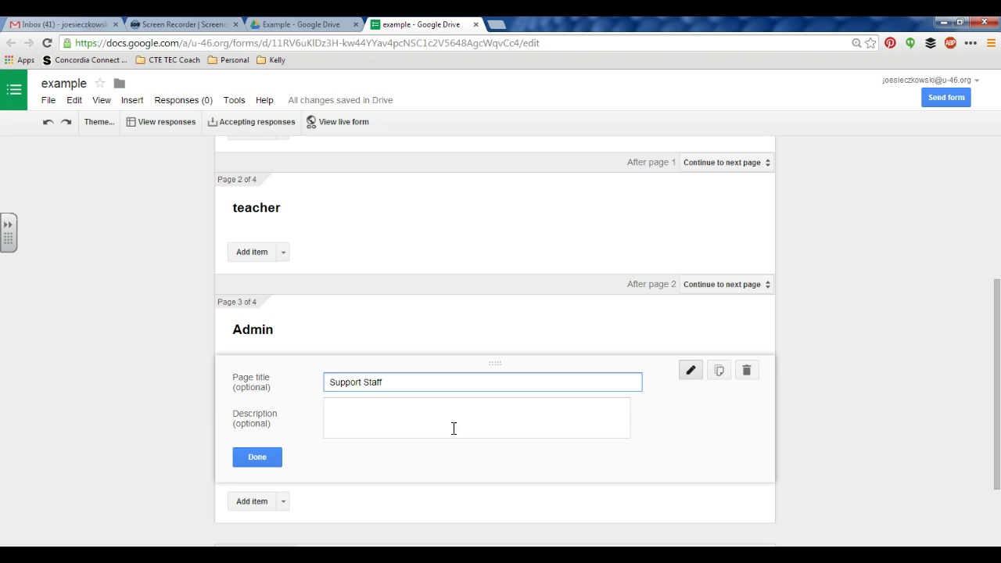
pyautogui.click(235, 454)
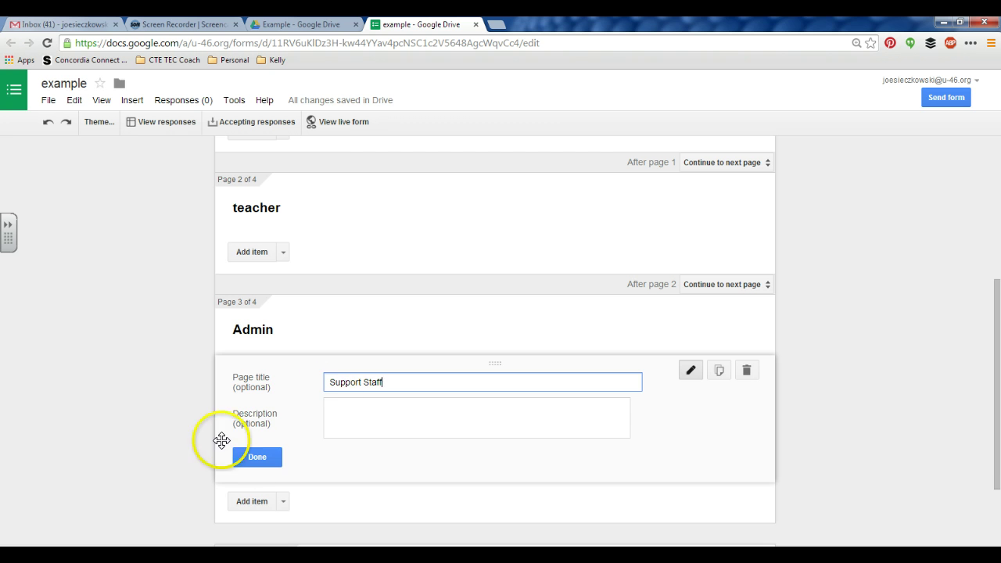
pyautogui.click(267, 454)
# Add a required text question titled "How many years have you taught?" to the teacher page
pyautogui.scroll(2, 268, 450)
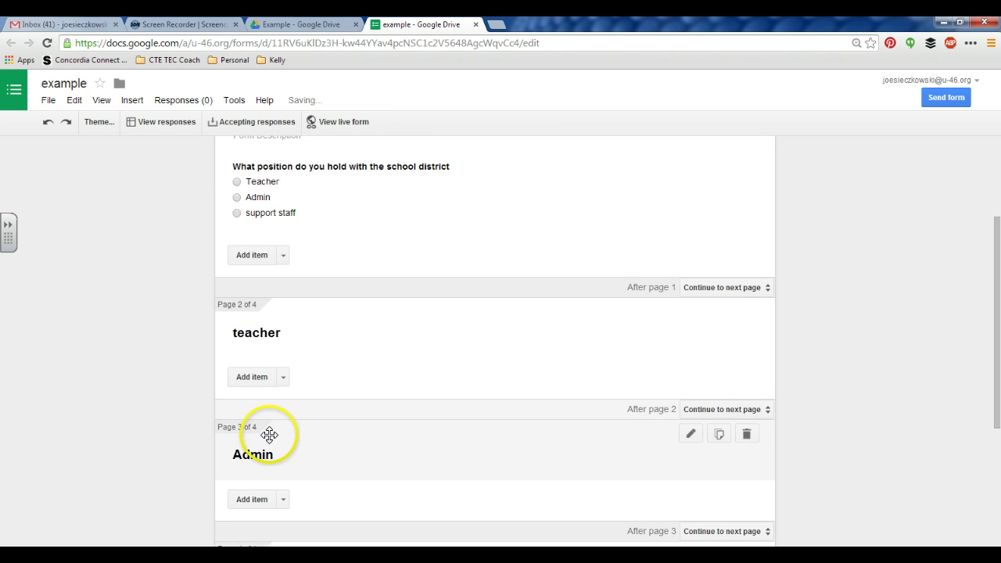
pyautogui.scroll(-1, 274, 332)
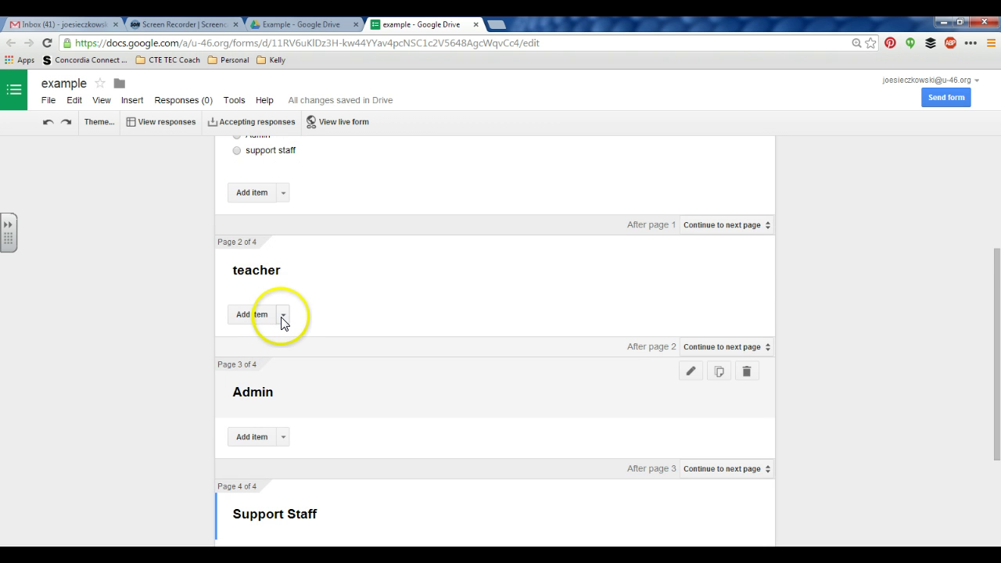
pyautogui.click(282, 316)
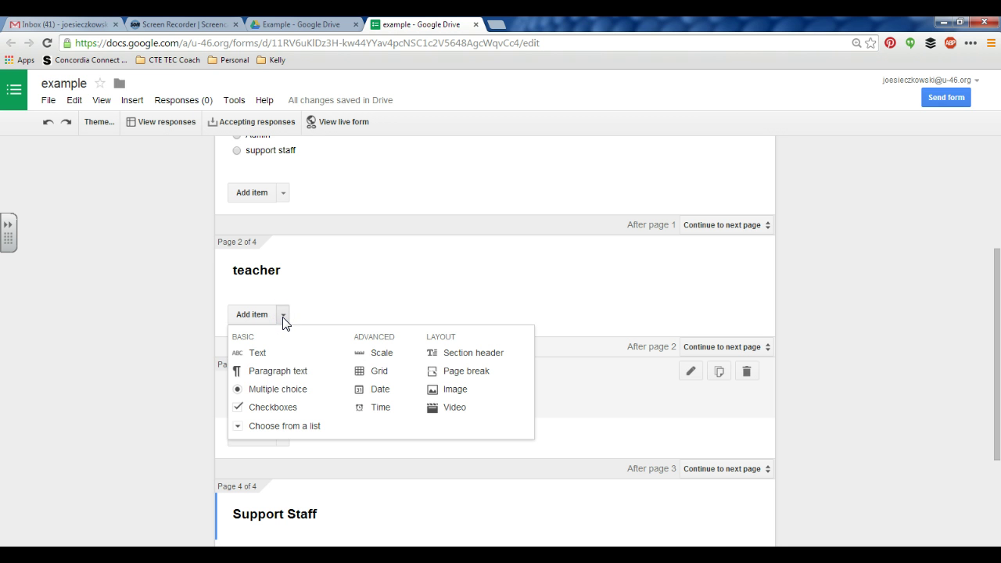
pyautogui.click(271, 391)
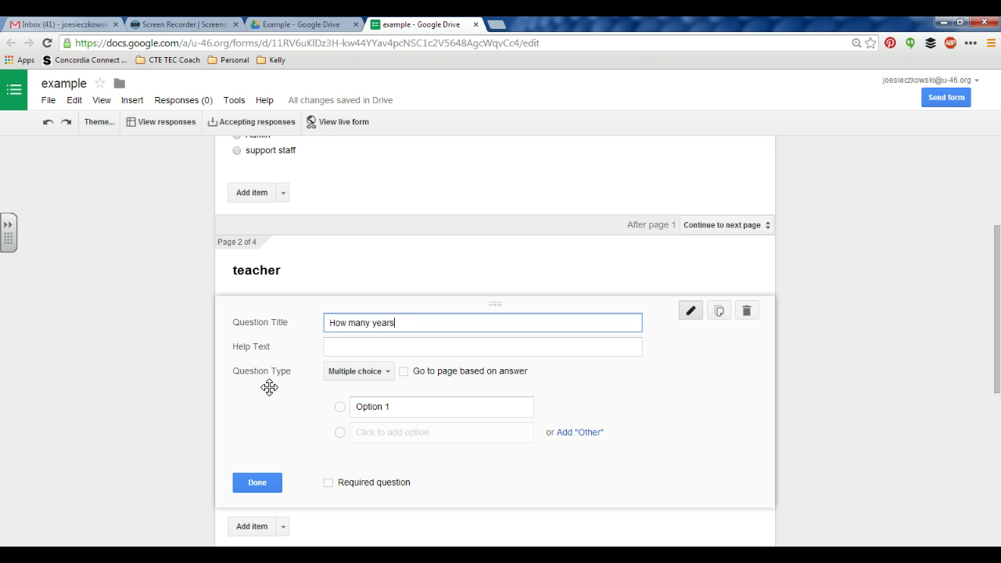
pyautogui.write('?')
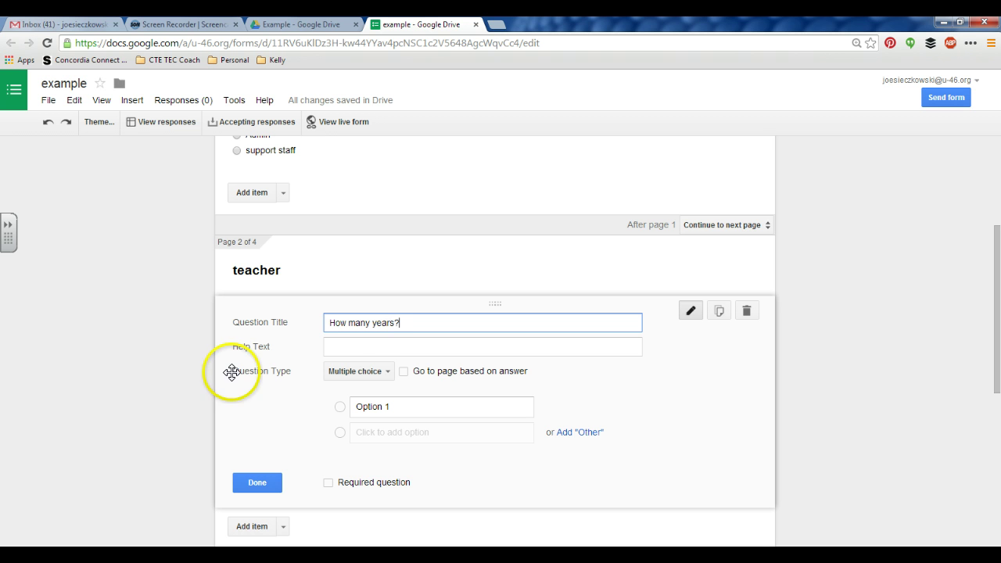
pyautogui.click(374, 371)
pyautogui.click(357, 337)
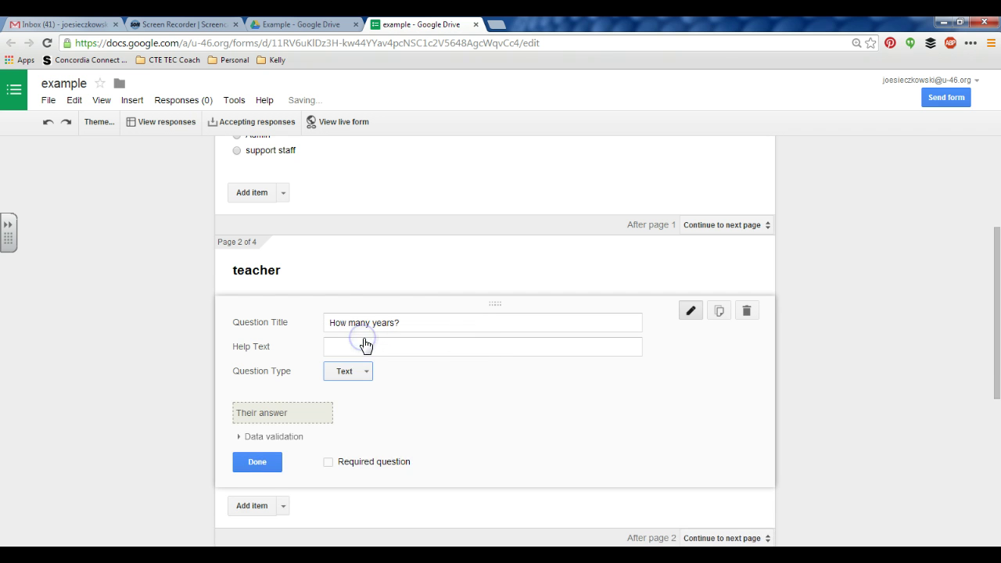
pyautogui.click(398, 324)
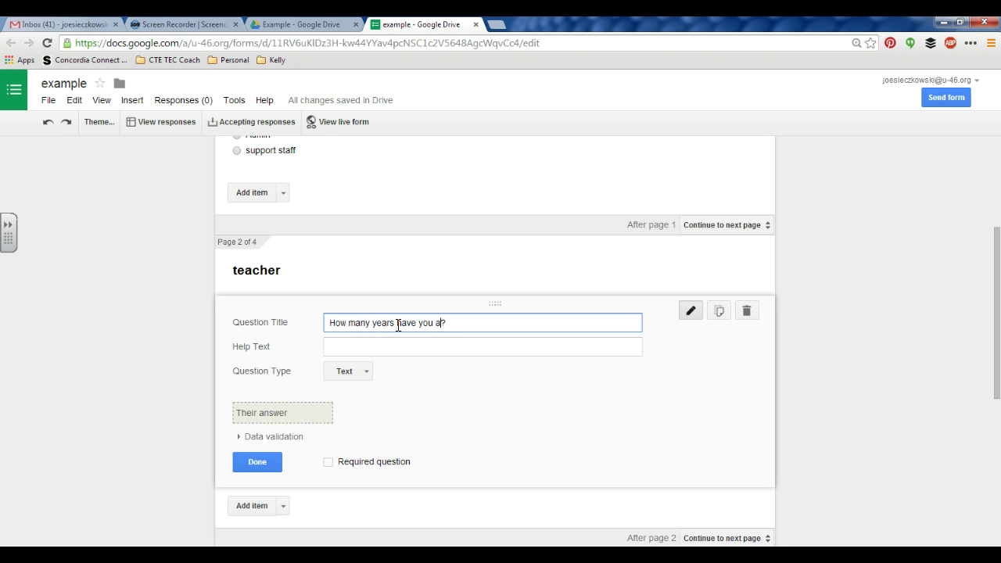
pyautogui.click(328, 463)
pyautogui.click(266, 461)
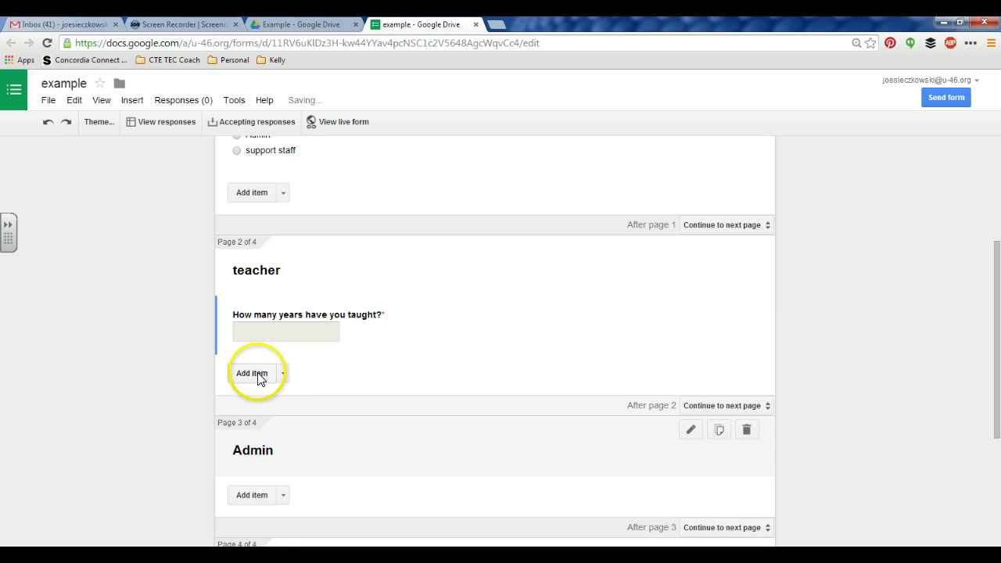
# Add a second required text question, "What subject?", to the teacher page
pyautogui.click(254, 375)
pyautogui.click(354, 430)
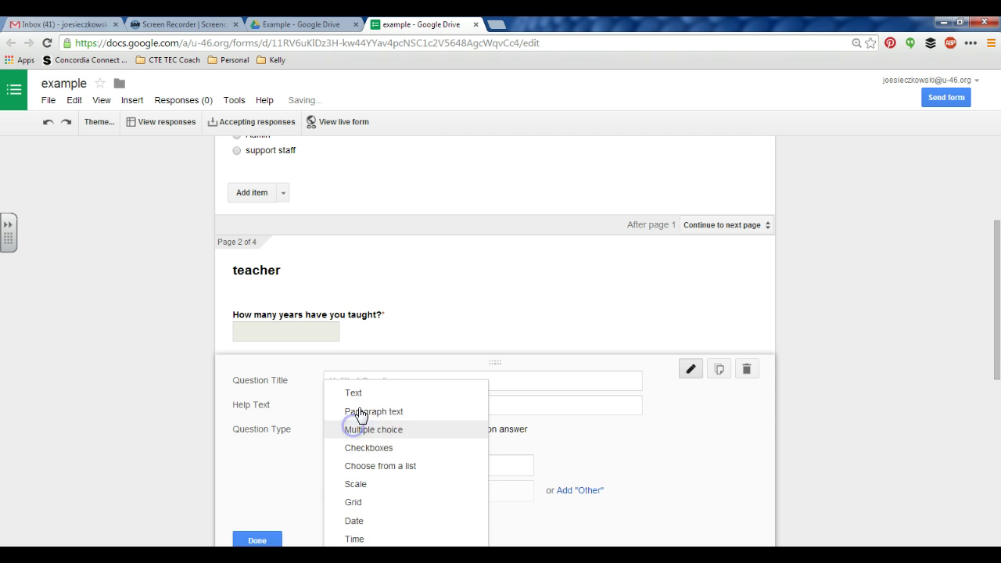
pyautogui.click(353, 386)
pyautogui.write('What')
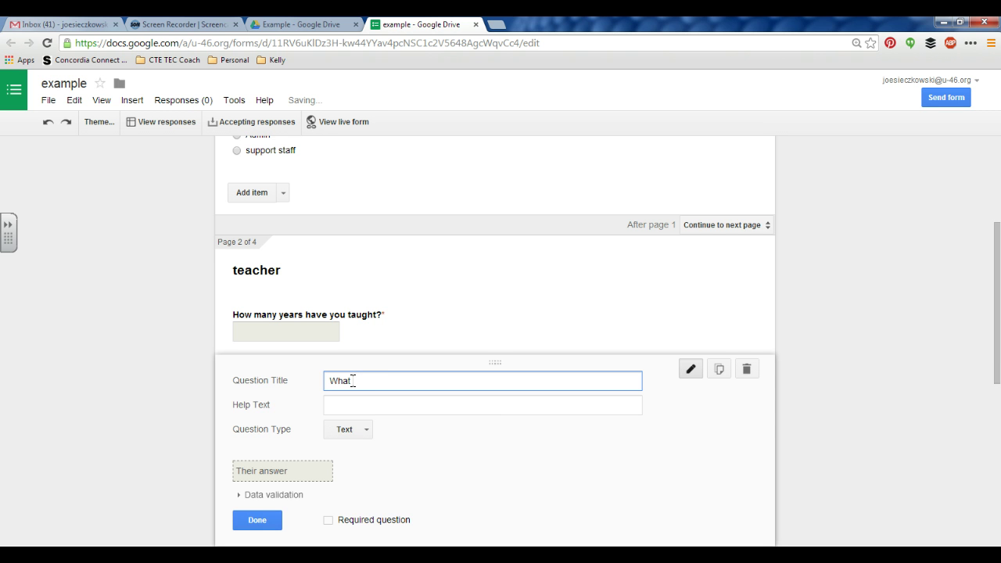
pyautogui.write(' sup')
pyautogui.press('BackSpace')
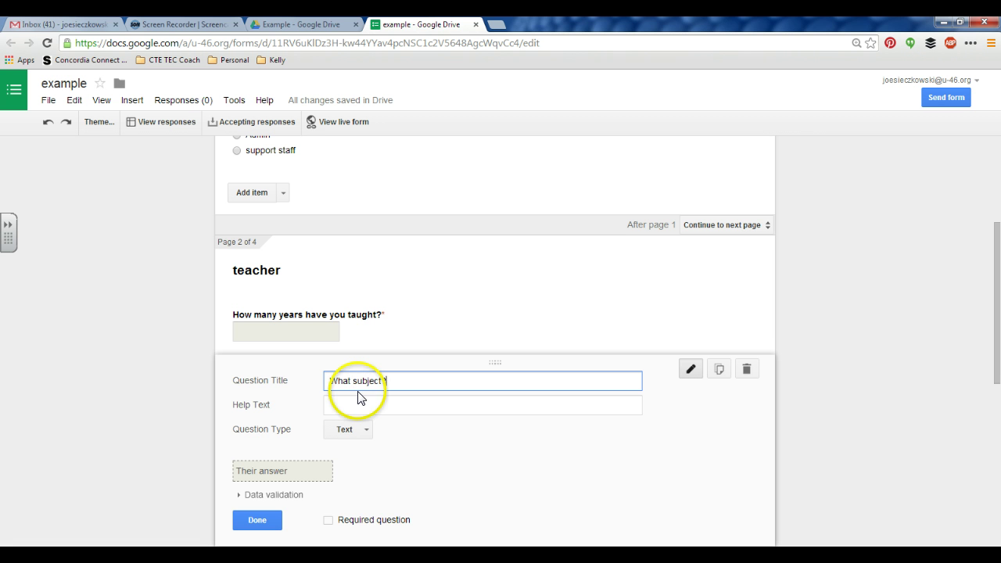
pyautogui.write('bject?')
pyautogui.click(327, 520)
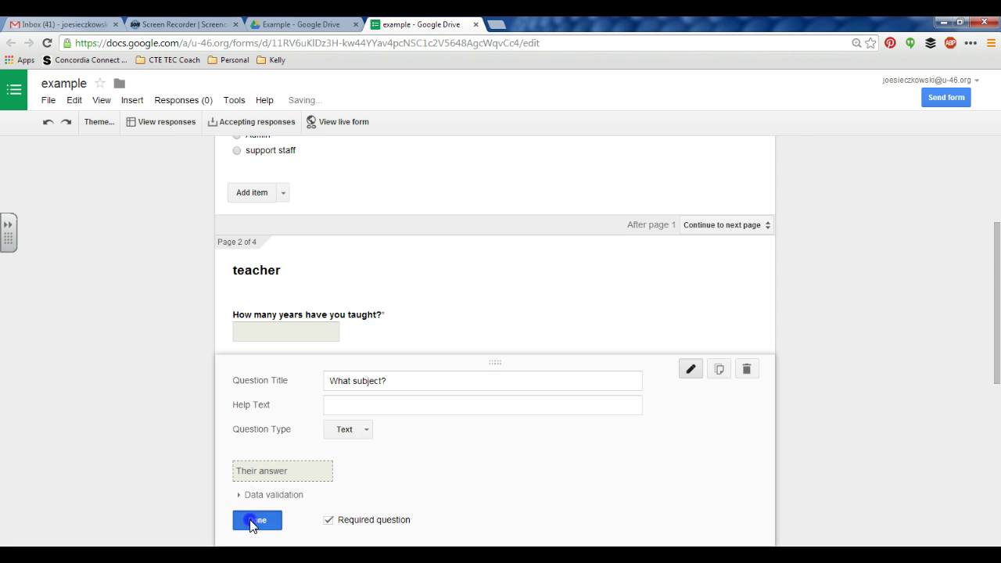
pyautogui.click(252, 521)
# Add a required text question titled "What position?" to the Admin page
pyautogui.scroll(-4, 370, 336)
pyautogui.click(298, 280)
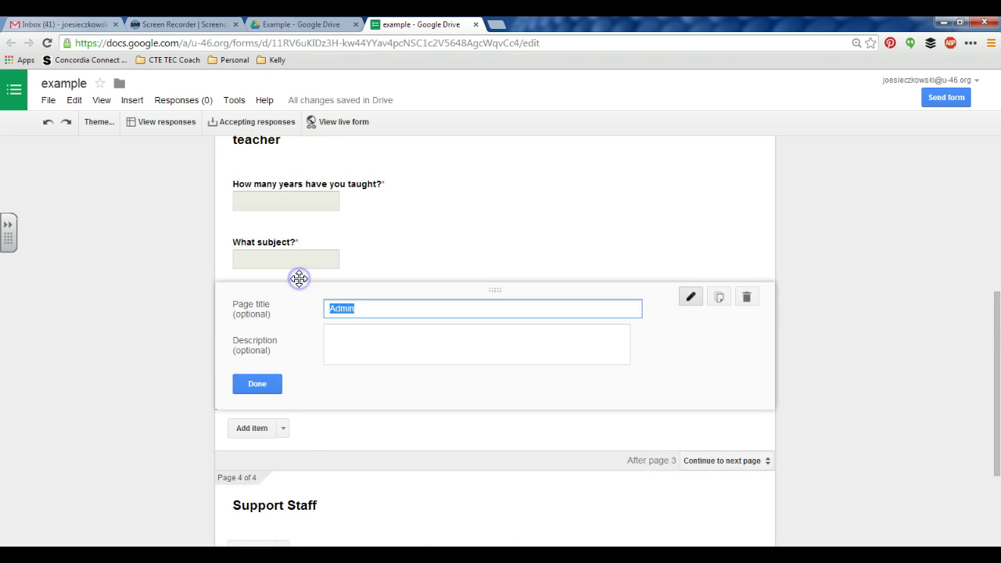
pyautogui.click(260, 380)
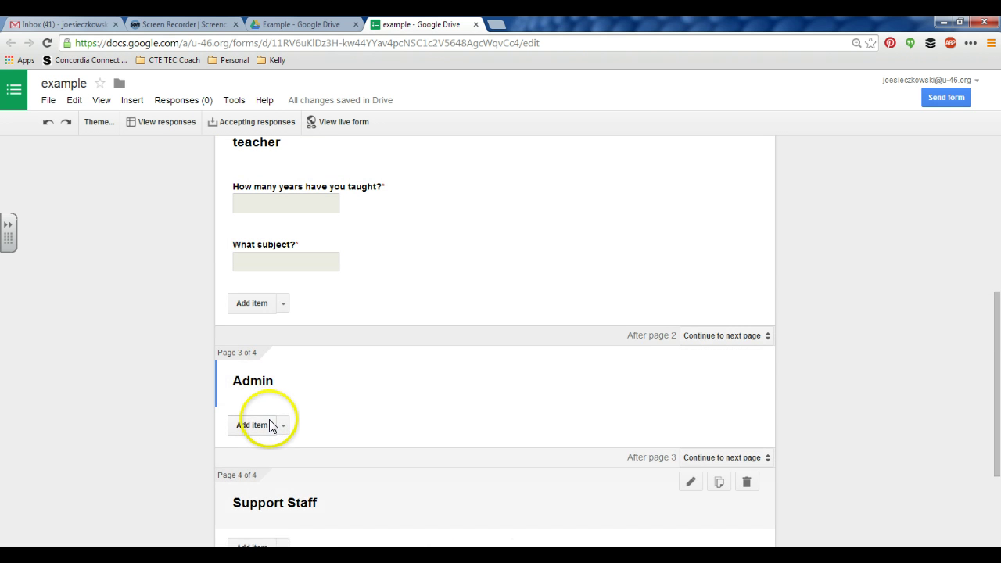
pyautogui.click(253, 425)
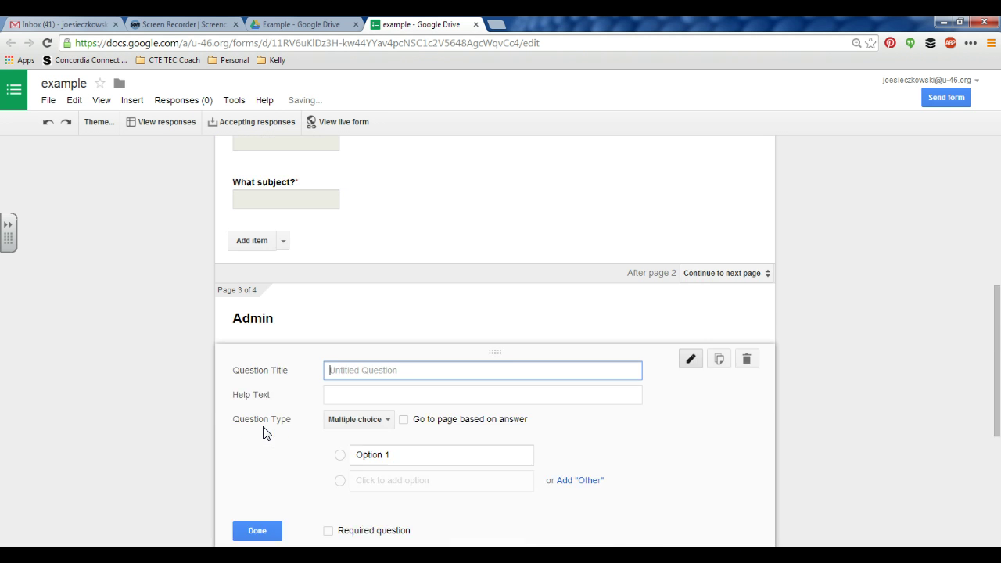
pyautogui.click(365, 358)
pyautogui.click(368, 318)
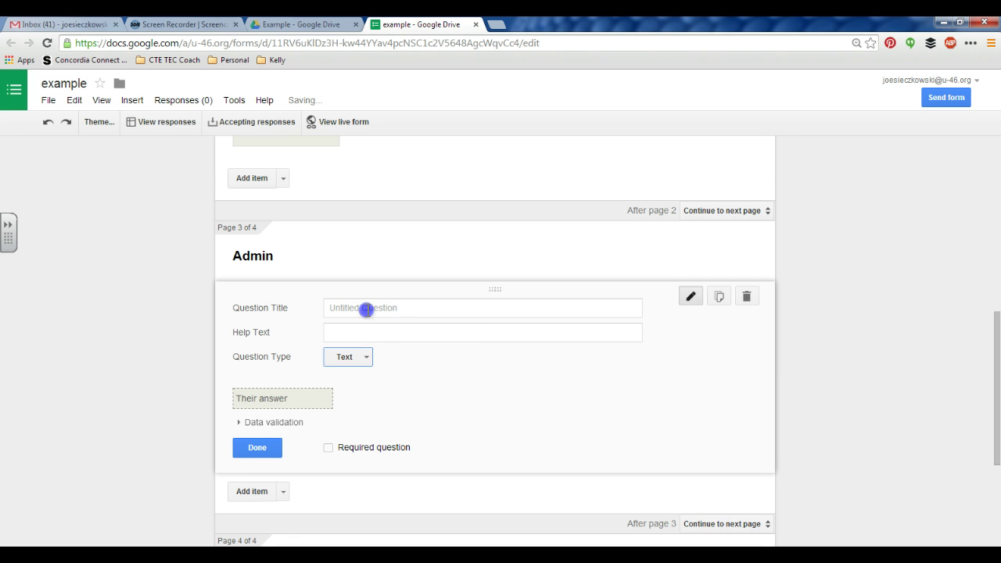
pyautogui.click(366, 309)
pyautogui.write('What position')
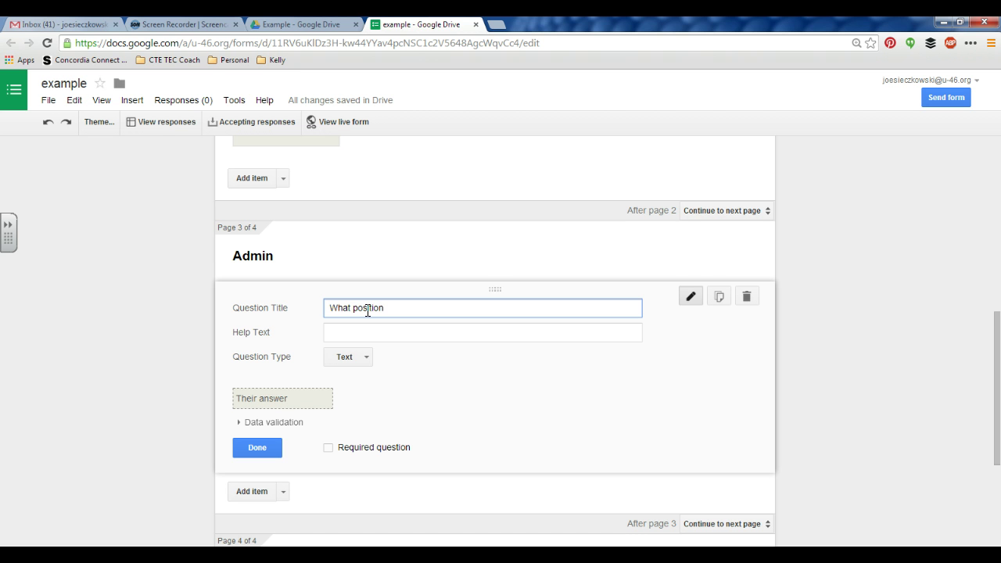
pyautogui.click(329, 448)
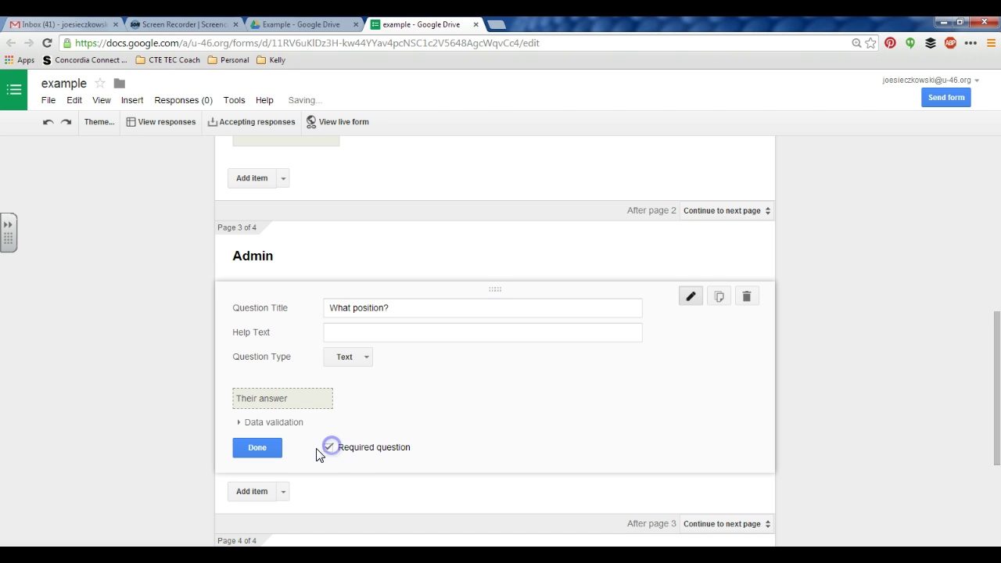
pyautogui.click(257, 448)
# Add a required text question titled "What is your job title?" to the Support Staff page
pyautogui.scroll(-2, 304, 310)
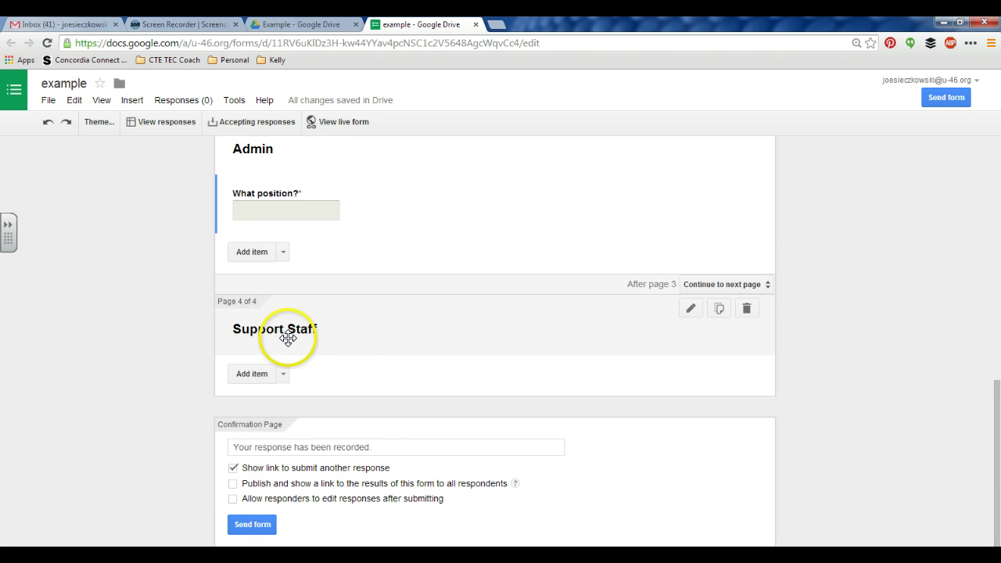
pyautogui.click(288, 338)
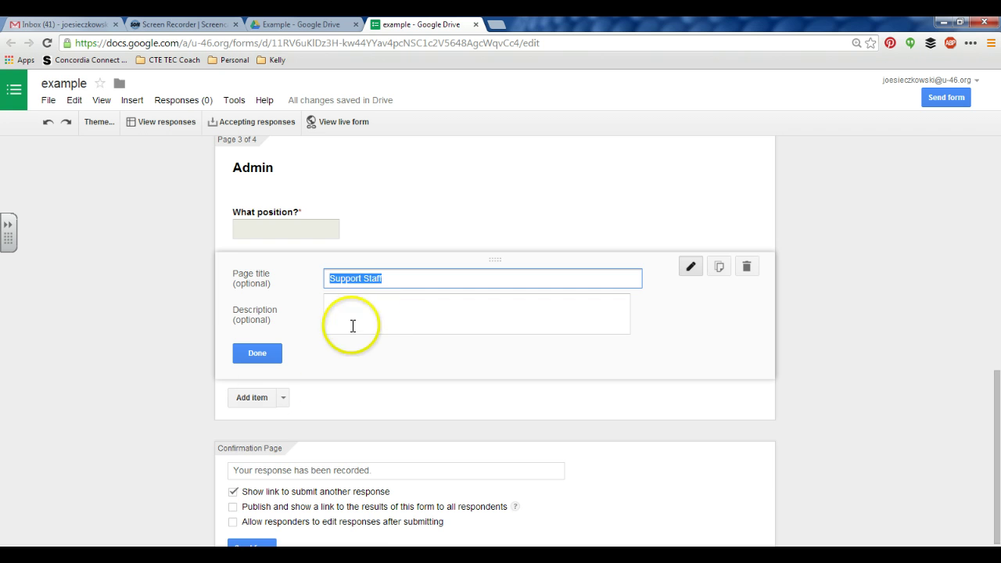
pyautogui.click(258, 353)
pyautogui.click(360, 448)
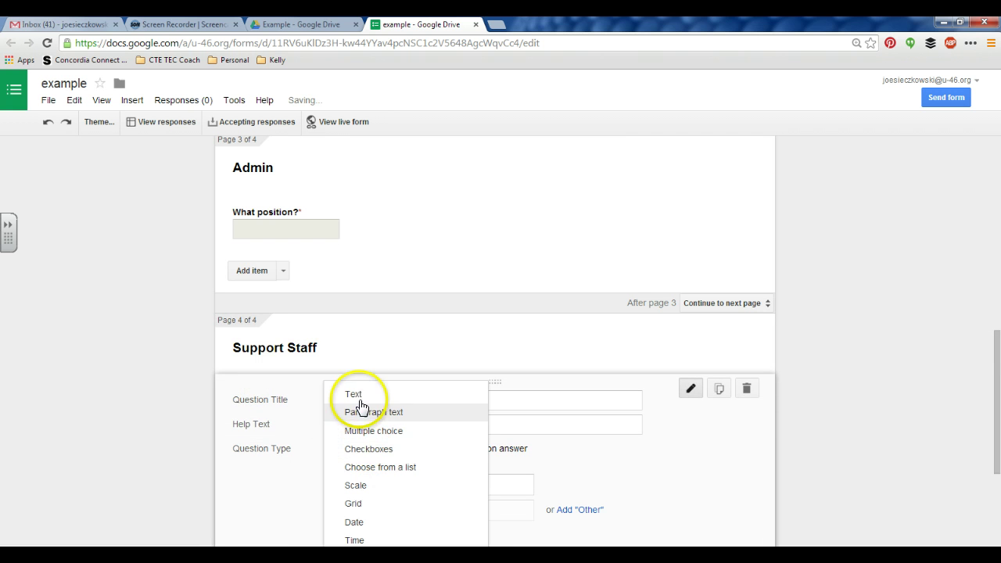
pyautogui.click(356, 394)
pyautogui.click(350, 400)
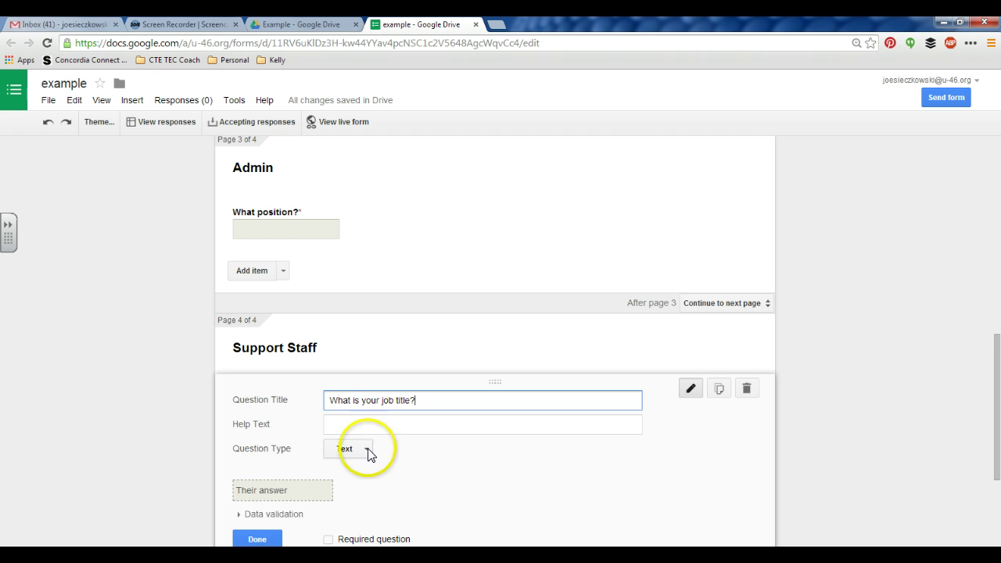
pyautogui.scroll(-1, 363, 476)
pyautogui.click(341, 476)
pyautogui.click(262, 476)
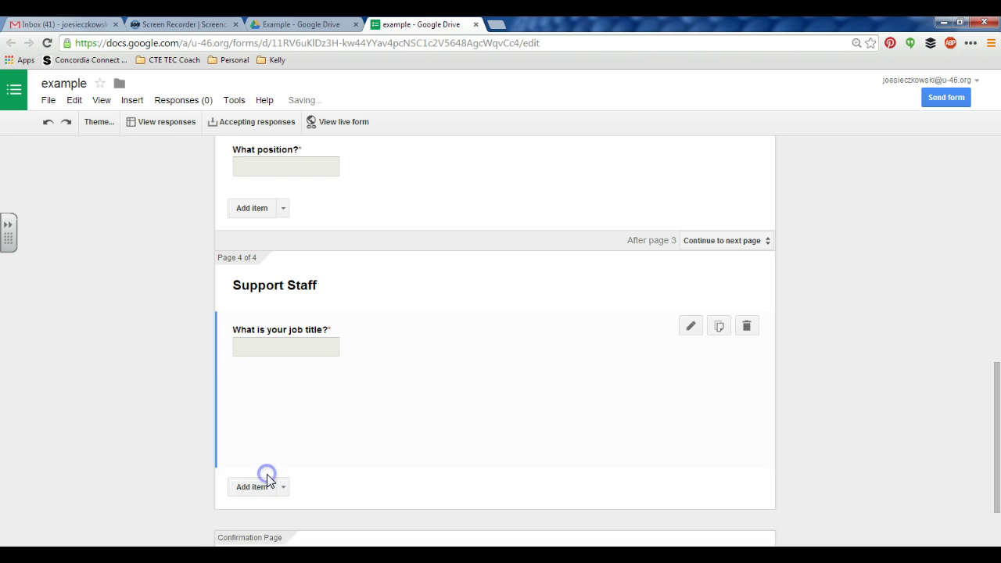
# Enable going to a page based on the answer for the school district position question on page 1
pyautogui.scroll(15, 313, 344)
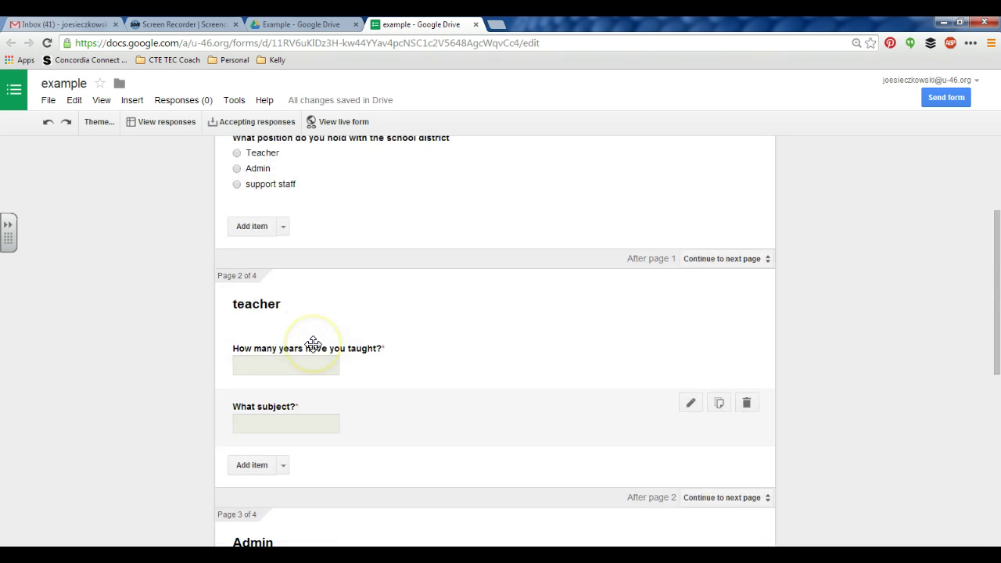
pyautogui.click(274, 335)
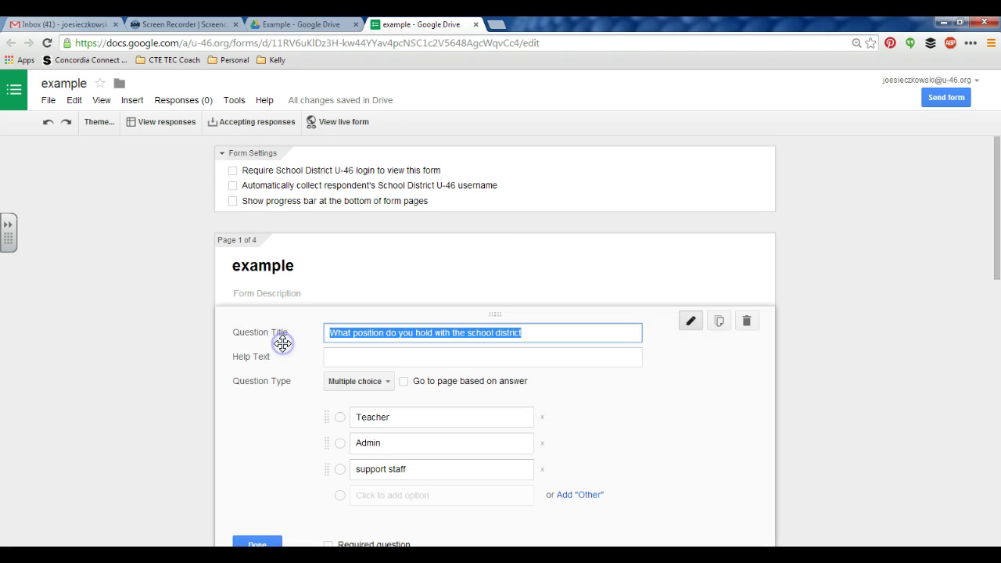
pyautogui.scroll(-1, 414, 395)
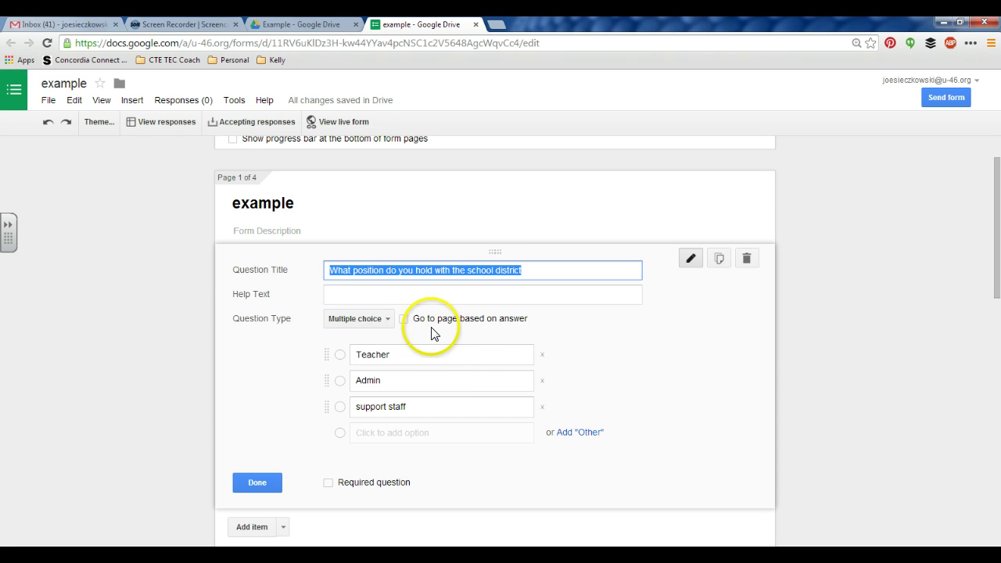
pyautogui.click(404, 319)
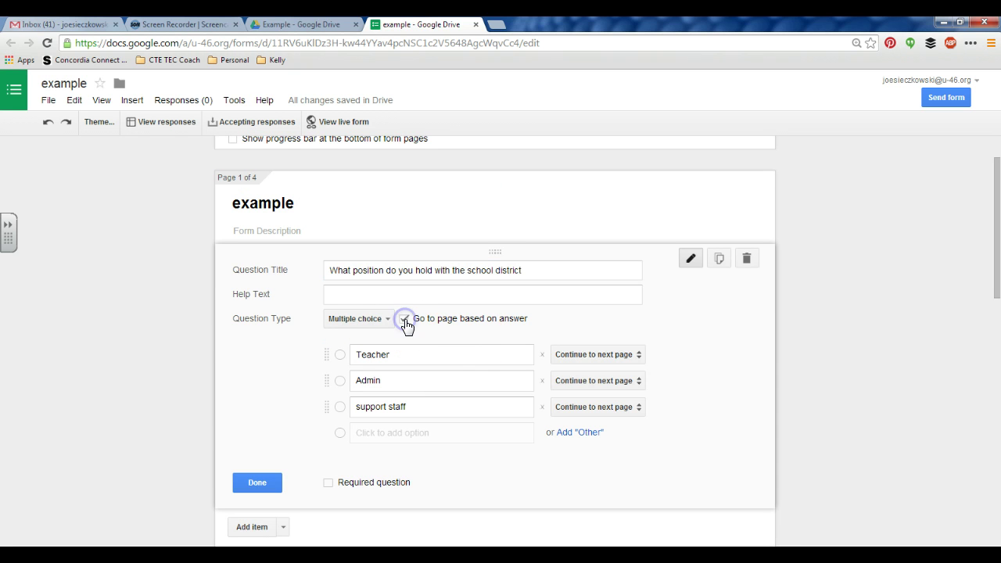
# Route Teacher to page 2, Admin to page 3 and support staff to page 4, and make the position question required
pyautogui.click(586, 360)
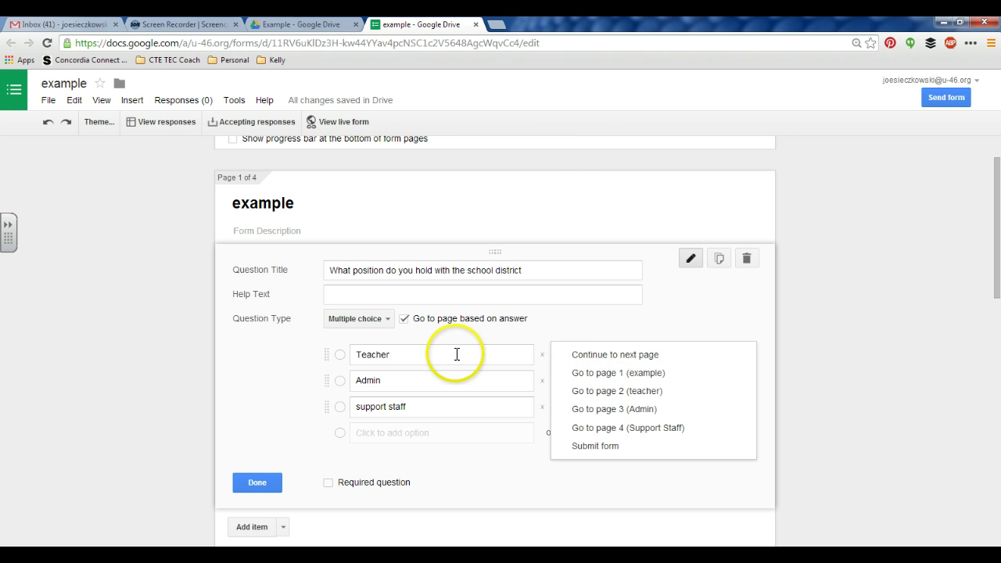
pyautogui.click(635, 391)
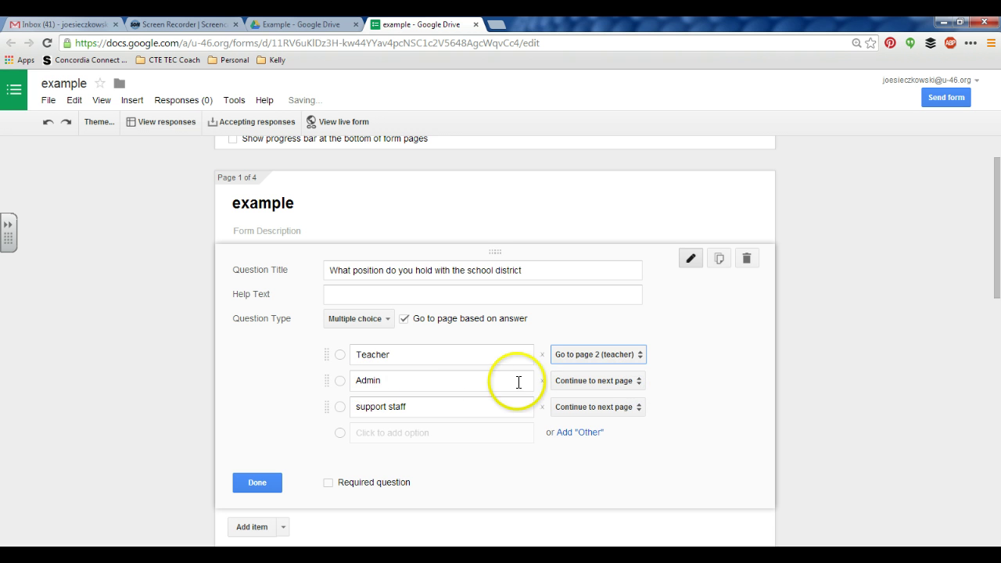
pyautogui.click(631, 381)
pyautogui.click(614, 435)
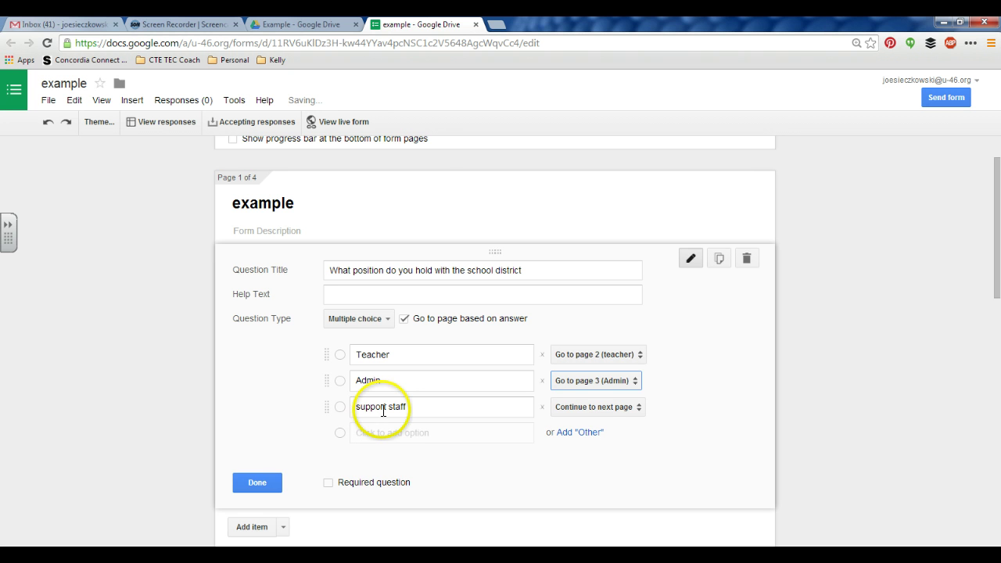
pyautogui.click(572, 408)
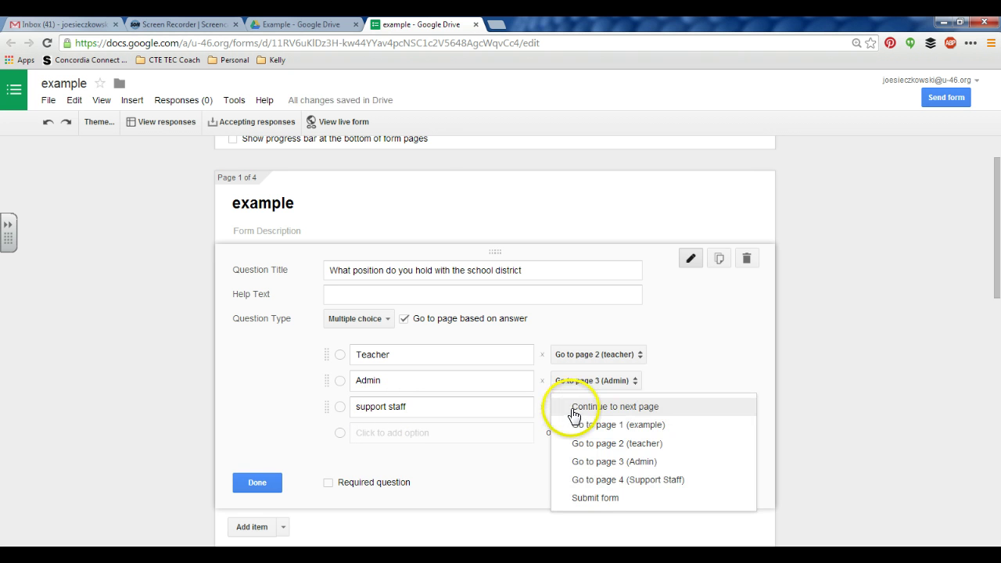
pyautogui.click(593, 480)
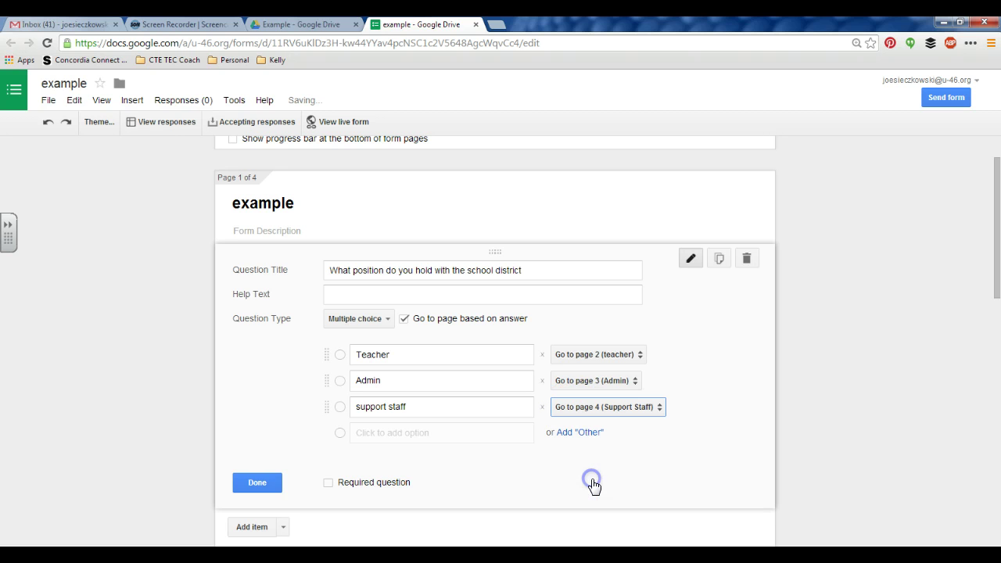
pyautogui.click(330, 483)
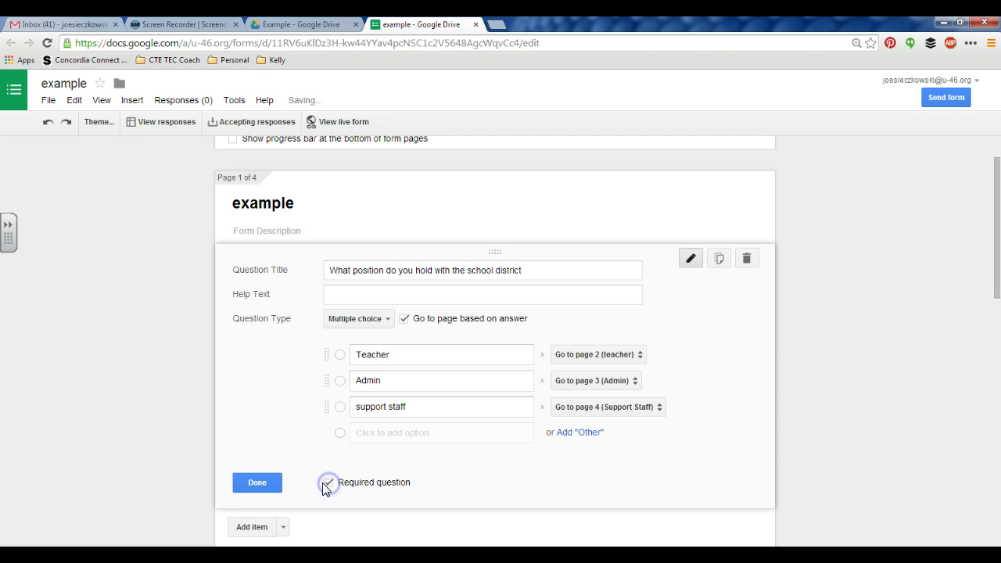
pyautogui.click(265, 484)
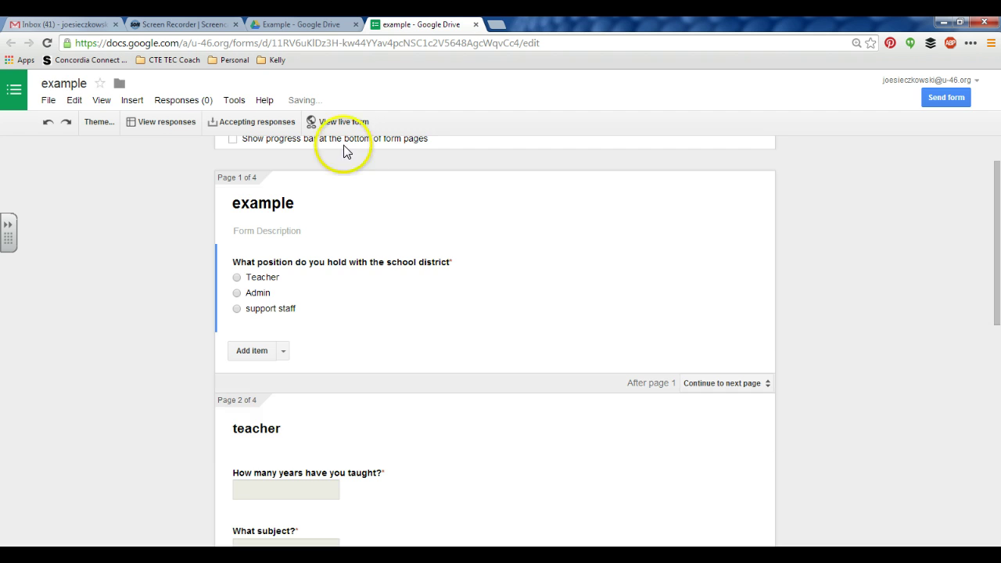
# Test the live form as a Teacher with 7 years taught and subject "Technology Education", continuing past the teacher page
pyautogui.click(345, 124)
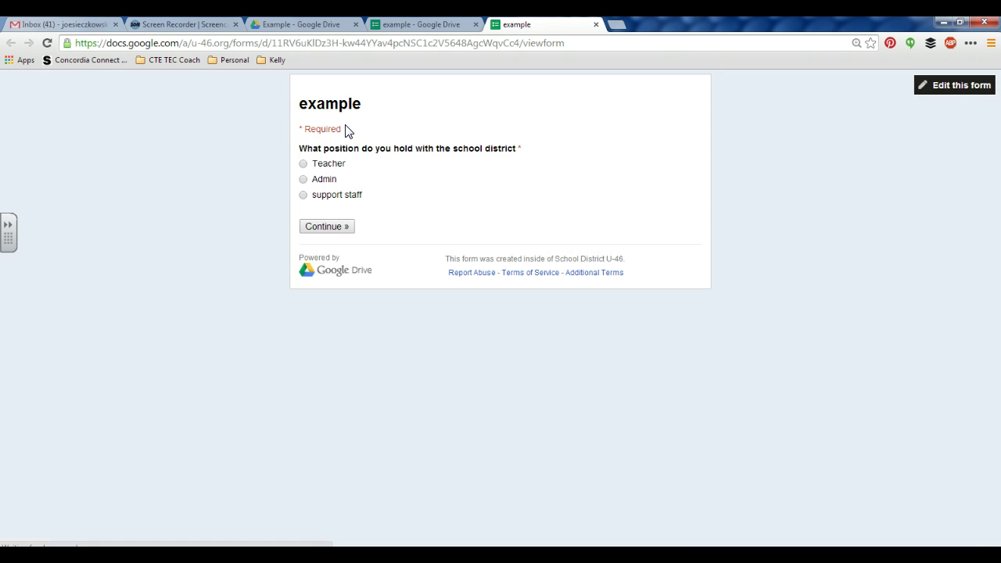
pyautogui.click(303, 165)
pyautogui.click(325, 226)
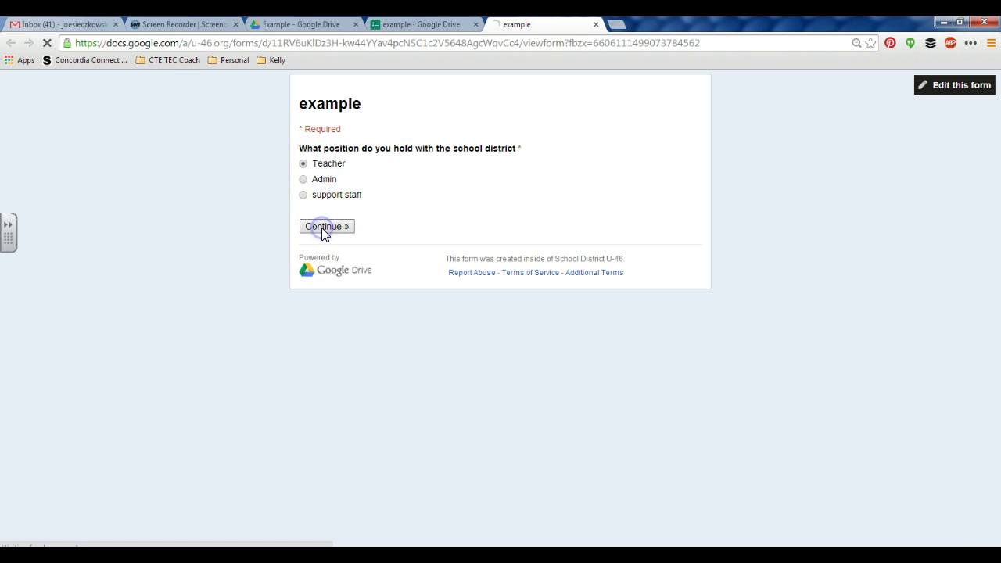
pyautogui.click(332, 191)
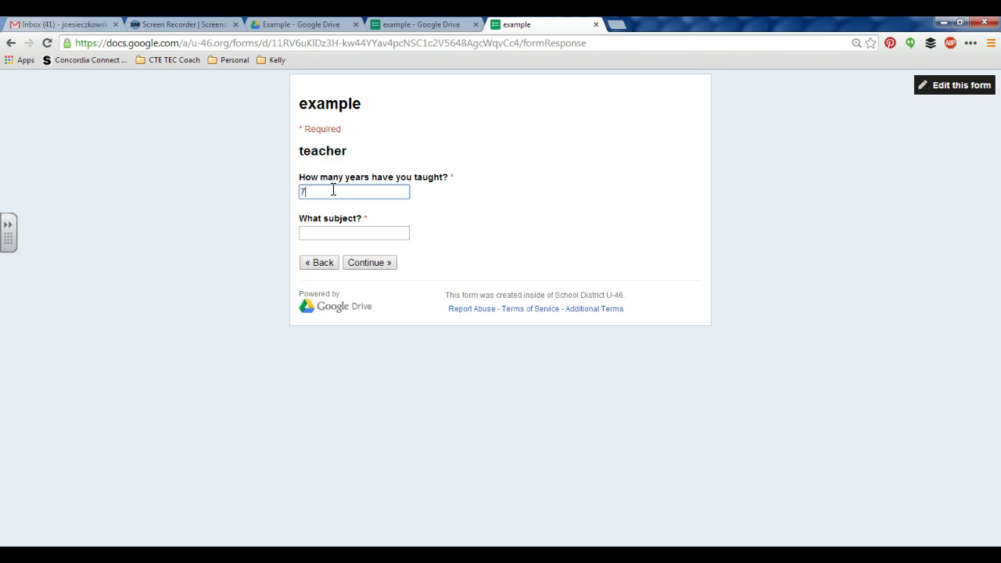
pyautogui.press('Tab')
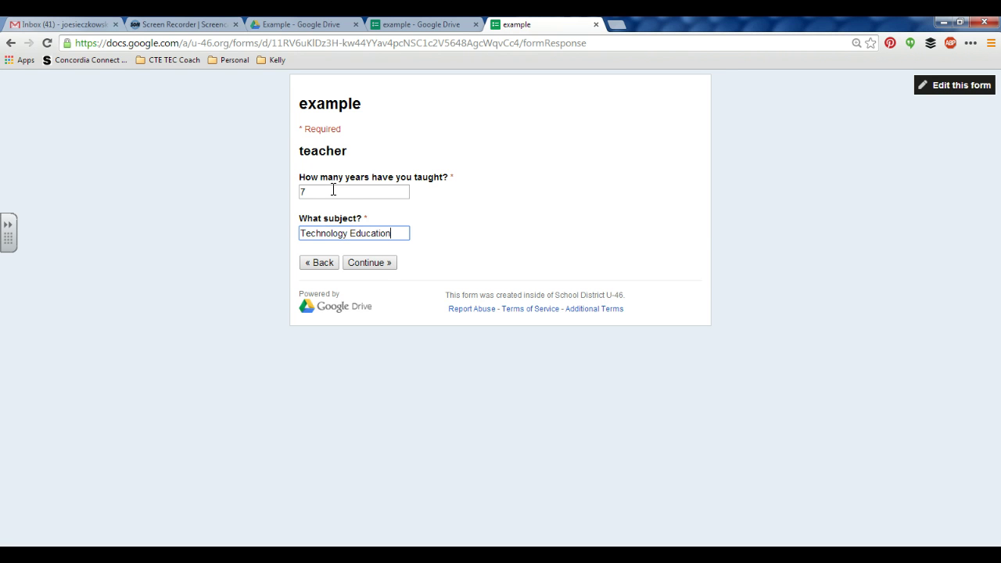
pyautogui.click(370, 262)
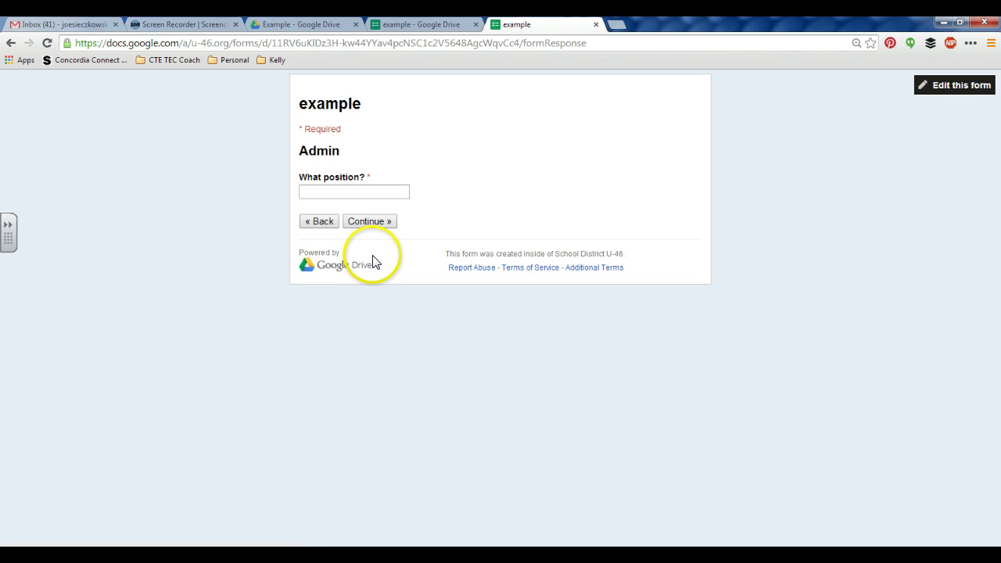
# Return to the form editor and change the teacher page's "What subject?" question to multiple choice
pyautogui.click(430, 27)
pyautogui.scroll(-3, 408, 243)
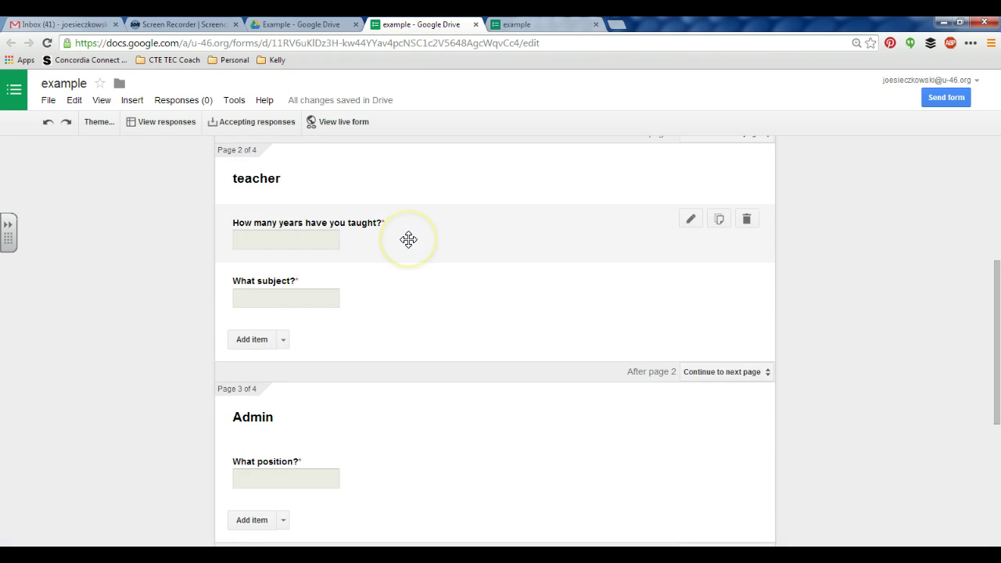
pyautogui.scroll(-2, 408, 239)
pyautogui.scroll(2, 408, 239)
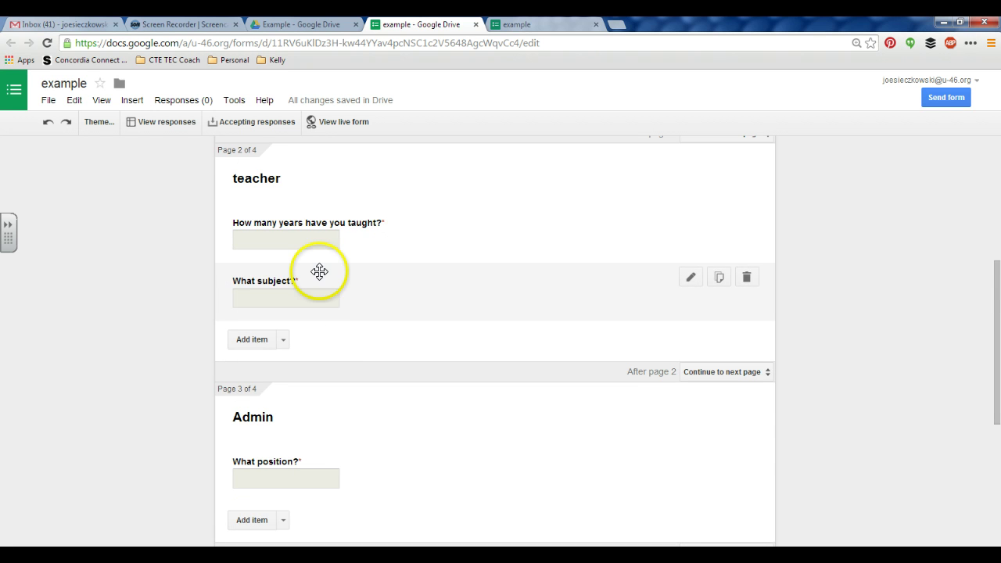
pyautogui.click(351, 300)
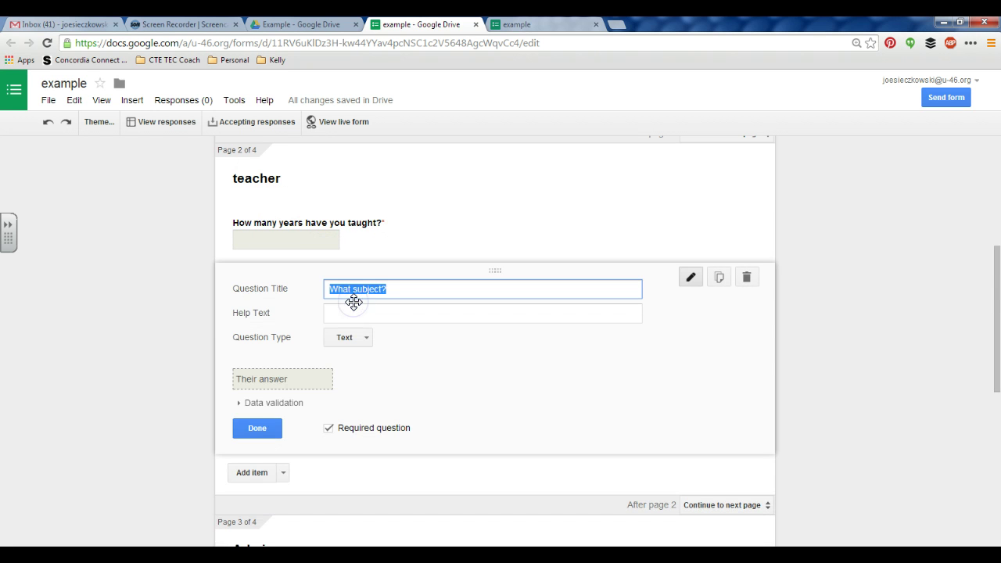
pyautogui.click(358, 341)
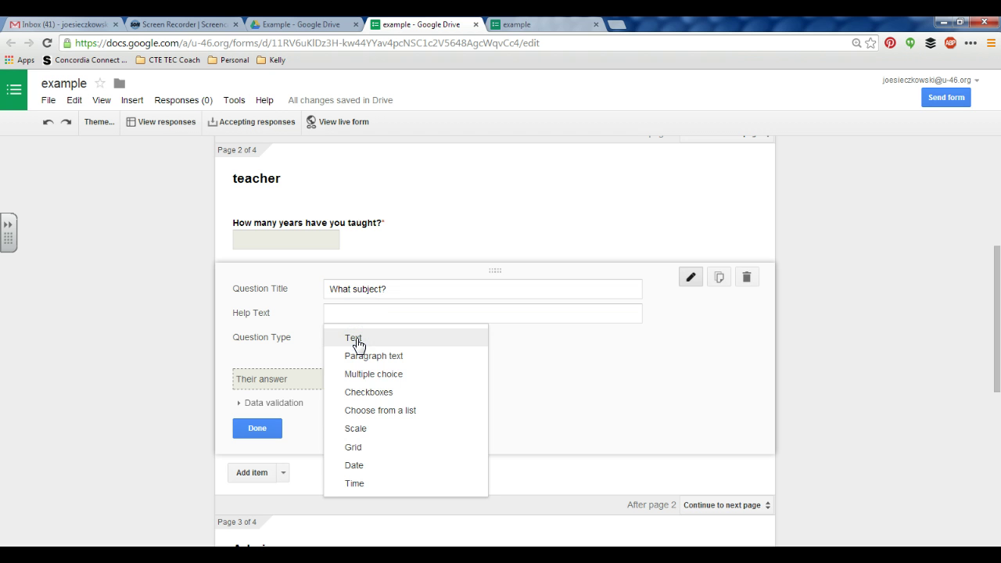
pyautogui.click(365, 374)
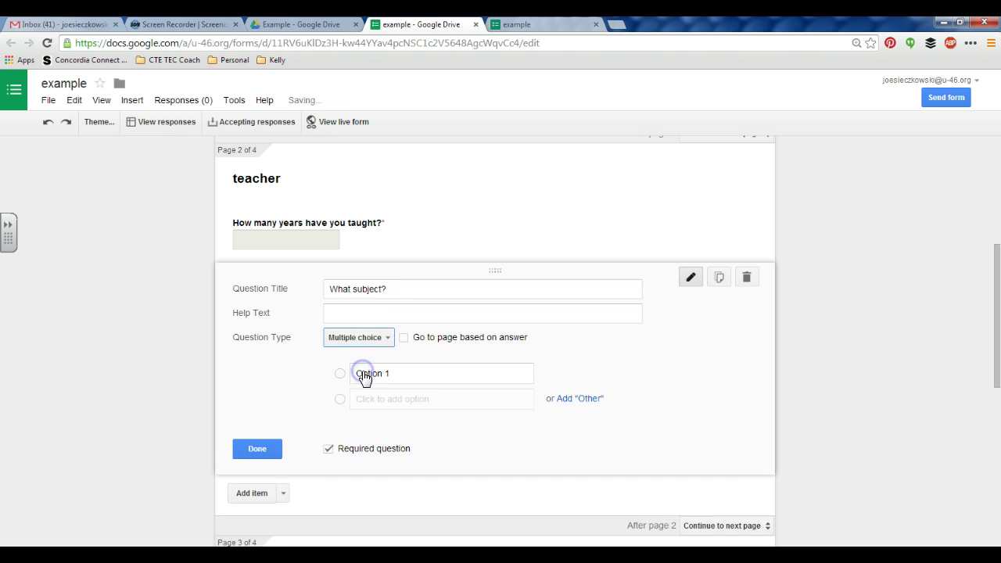
# Give the subject question the options CTE, Math and English plus an "Other" choice
pyautogui.click(579, 398)
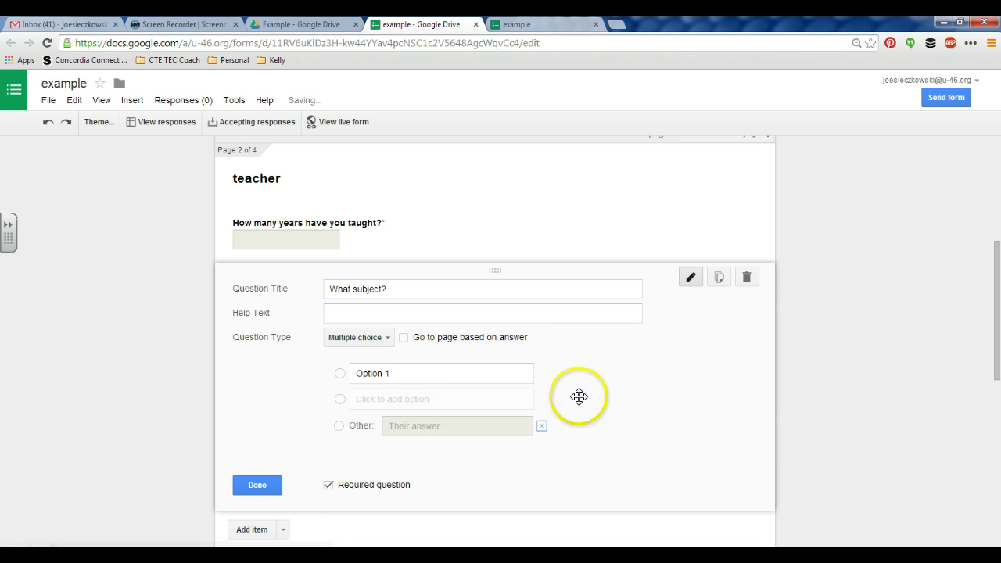
pyautogui.click(450, 374)
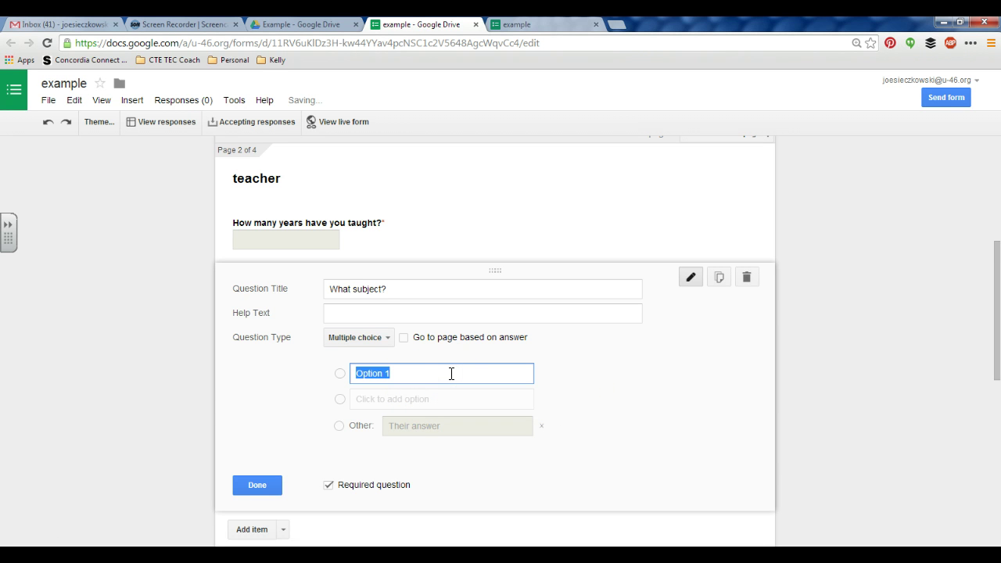
pyautogui.write('TE')
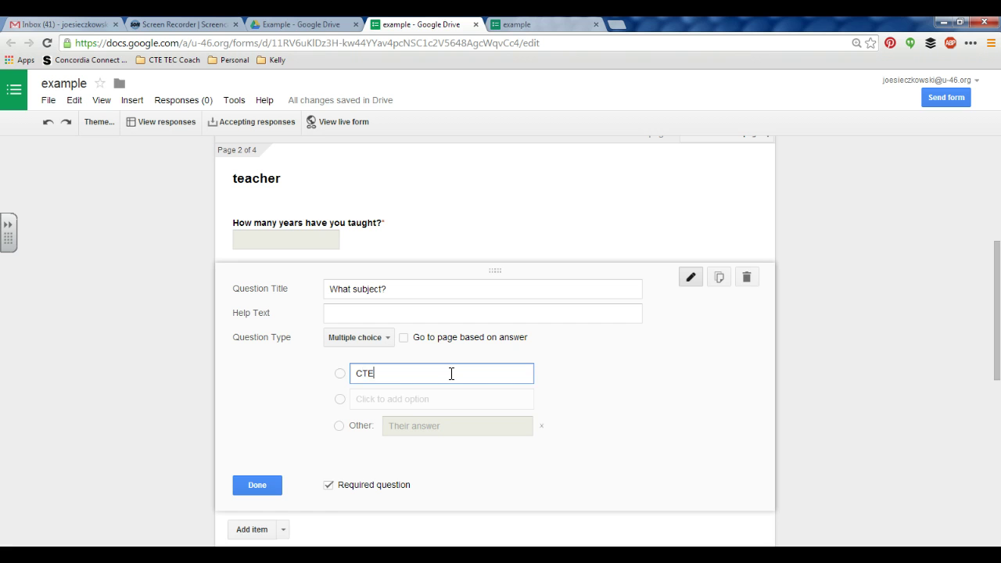
pyautogui.press('Return')
pyautogui.write('Math')
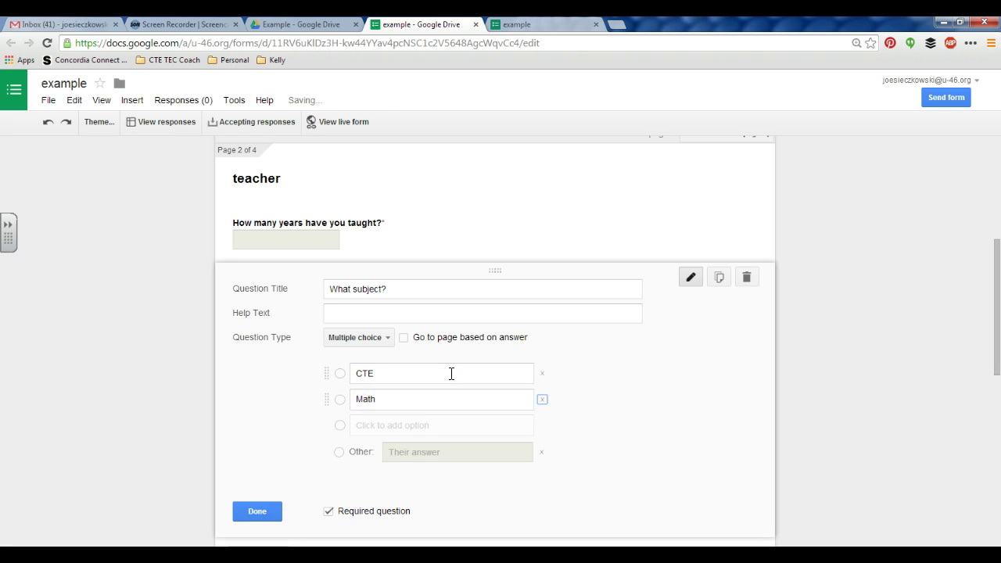
pyautogui.press('Return')
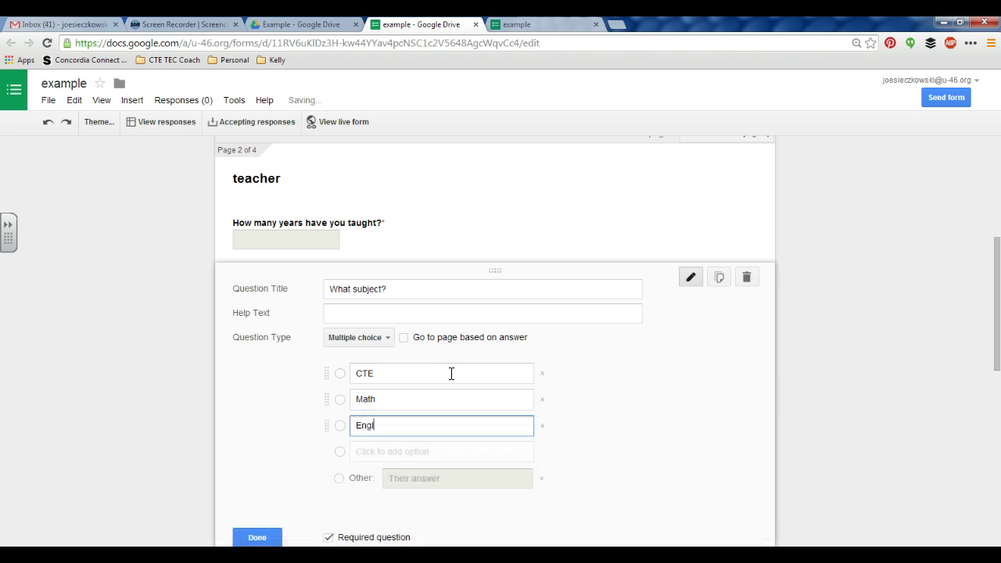
# Make the subject question route by answer, sending CTE, Math, English and Other to Submit form, and finish editing it
pyautogui.click(405, 338)
pyautogui.click(616, 376)
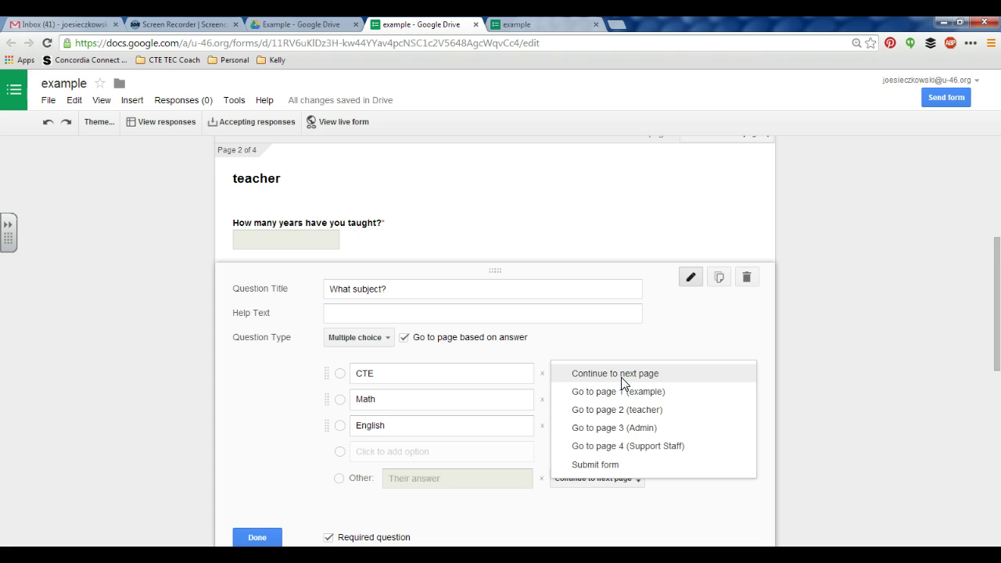
pyautogui.click(605, 468)
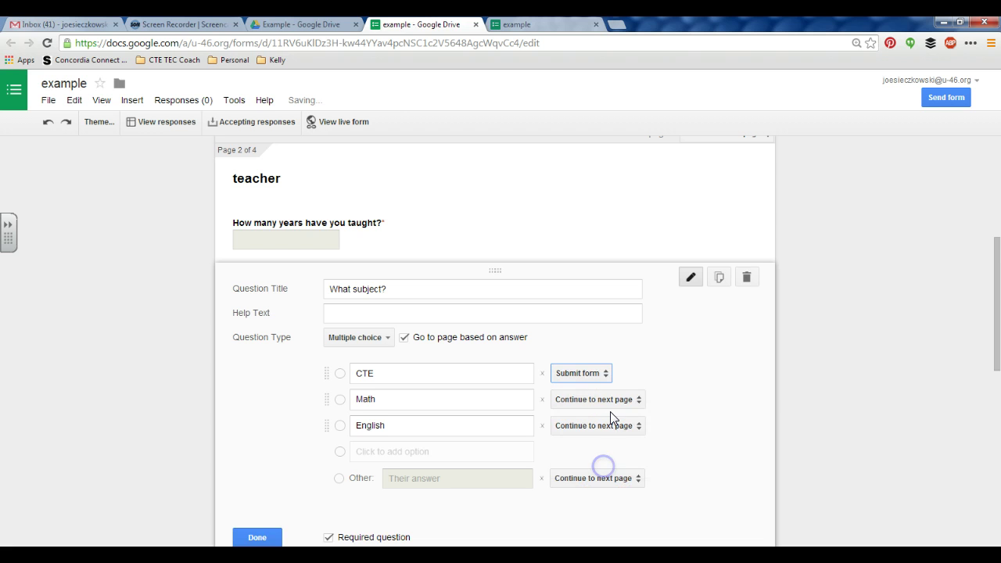
pyautogui.click(602, 377)
pyautogui.click(626, 491)
pyautogui.click(608, 425)
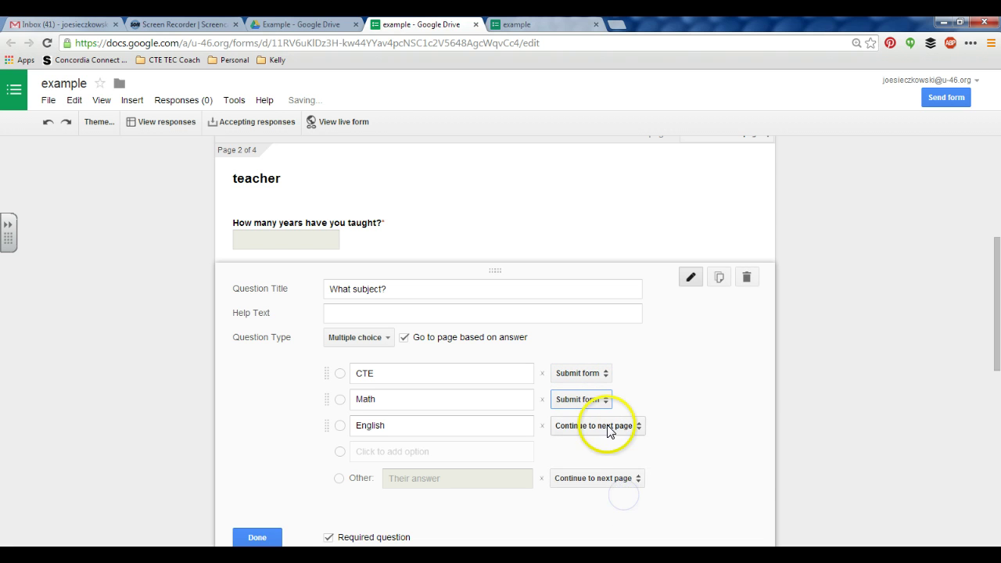
pyautogui.click(588, 515)
pyautogui.click(602, 479)
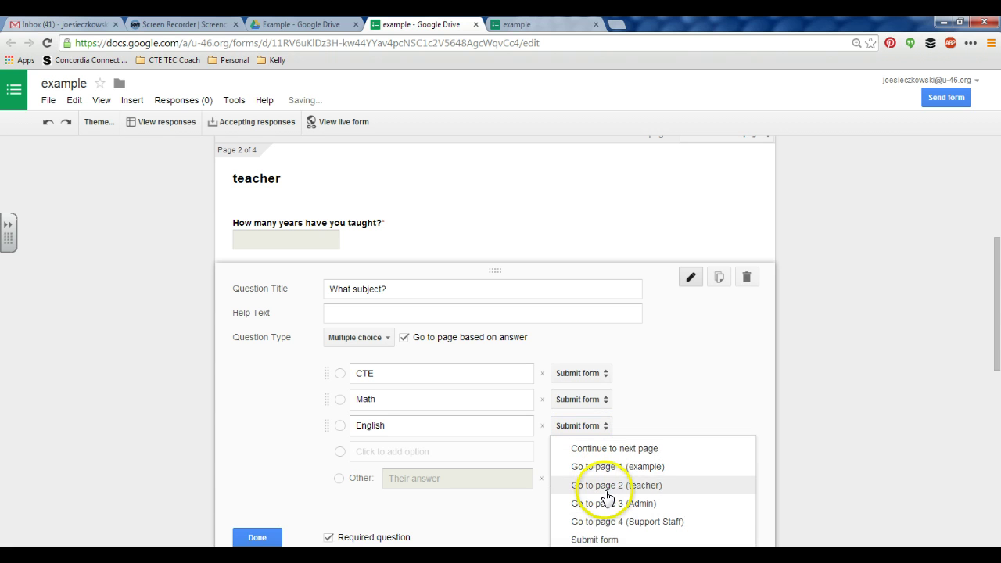
pyautogui.click(599, 536)
pyautogui.scroll(-2, 335, 448)
pyautogui.click(257, 412)
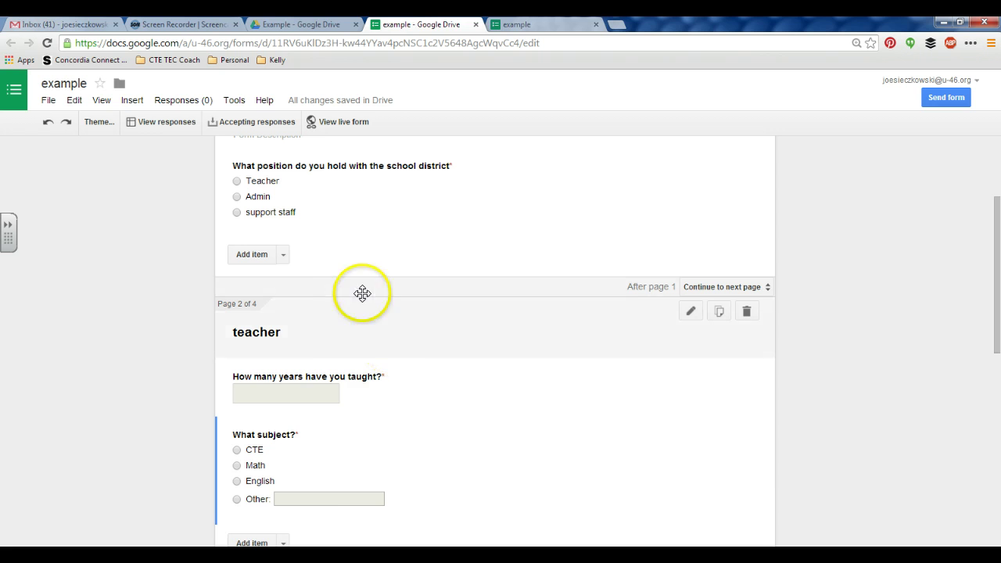
# Reload the live form, choose CTE as the subject on the teacher page, and submit the response
pyautogui.scroll(3, 360, 234)
pyautogui.click(507, 31)
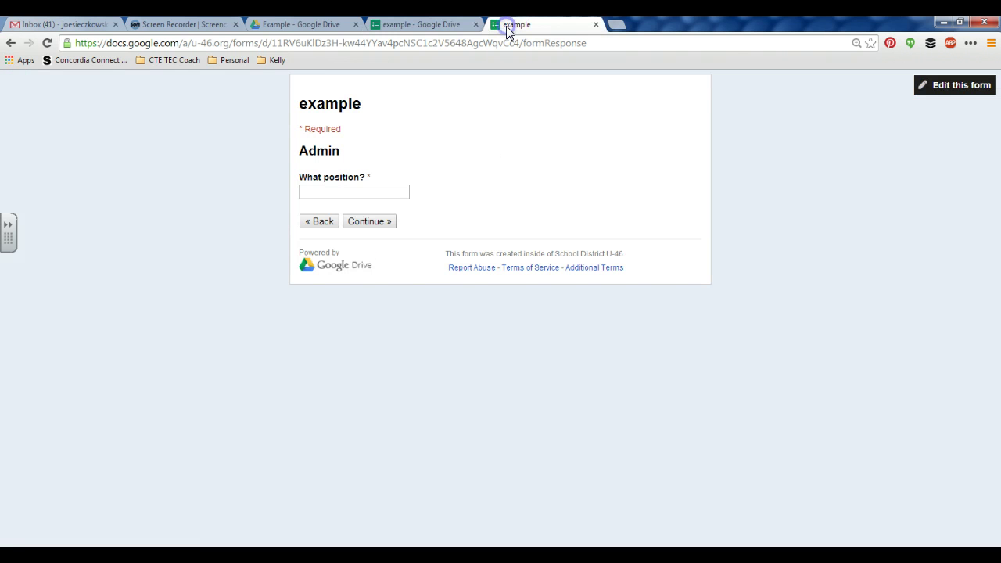
pyautogui.click(46, 43)
pyautogui.click(524, 140)
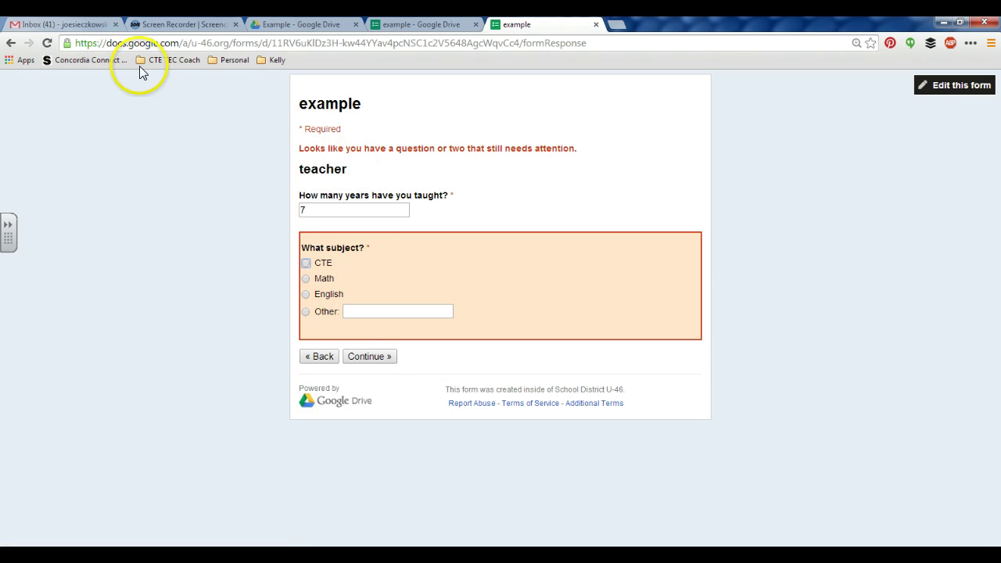
pyautogui.click(306, 264)
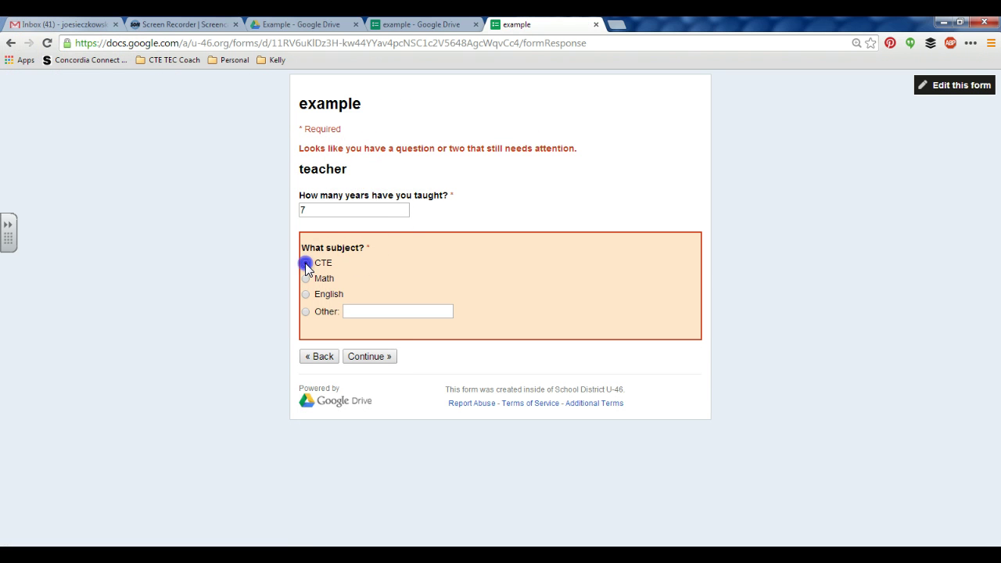
pyautogui.click(369, 357)
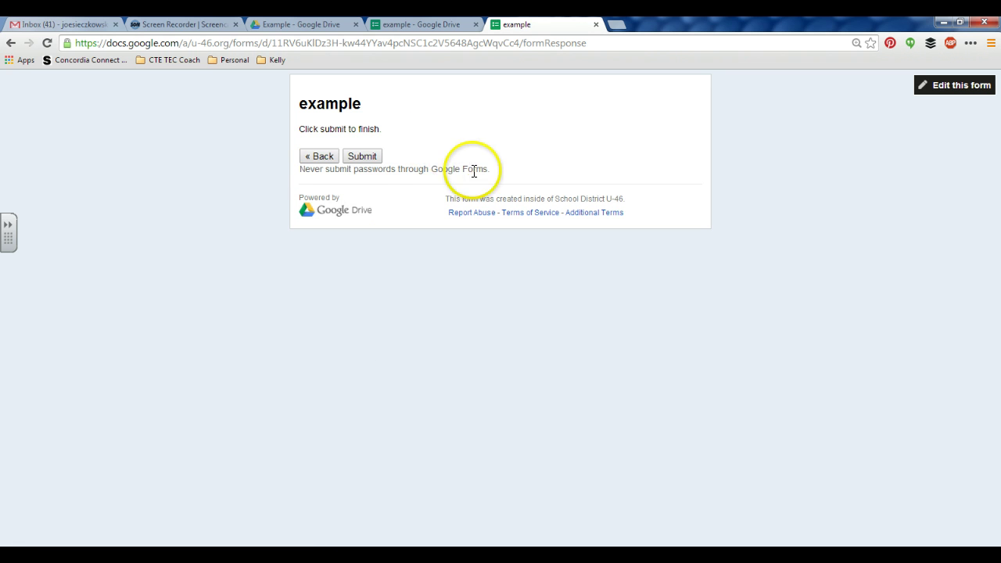
pyautogui.click(362, 156)
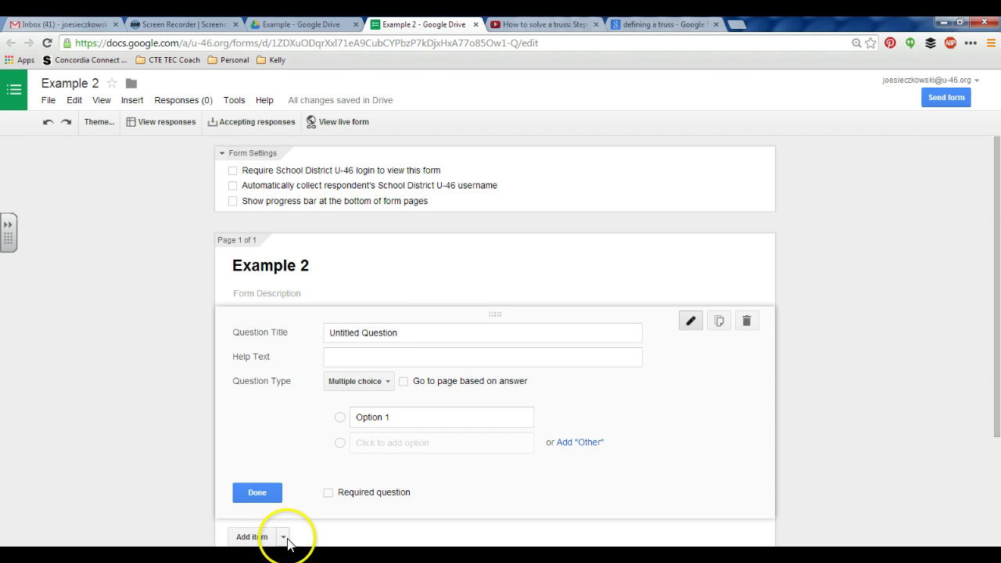
# Copy the image URL of the timber roof truss picture from the "defining a truss" image results
pyautogui.click(665, 24)
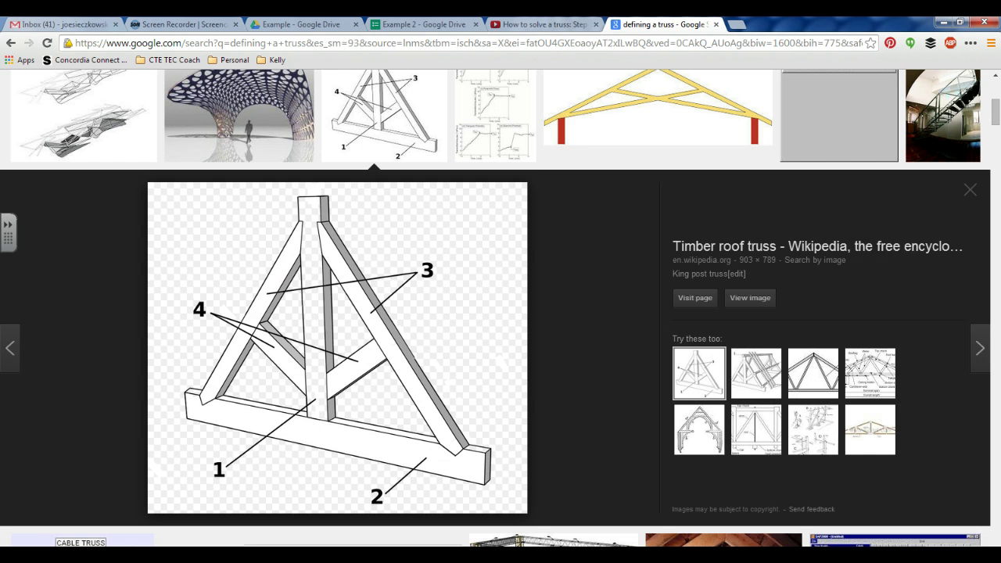
pyautogui.rightClick(362, 313)
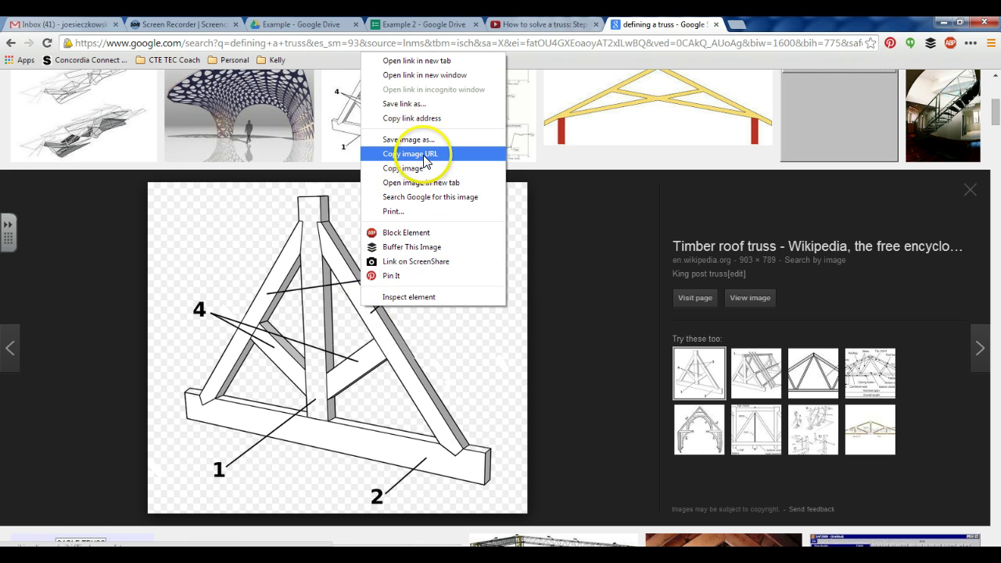
pyautogui.click(436, 154)
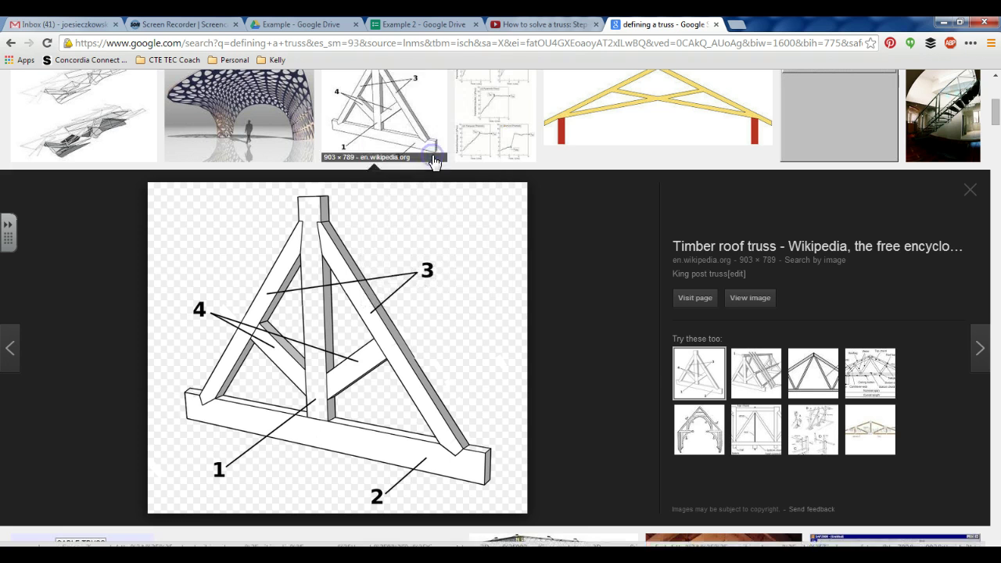
# Insert the truss picture as an image item in the Example 2 form using the copied URL
pyautogui.click(396, 25)
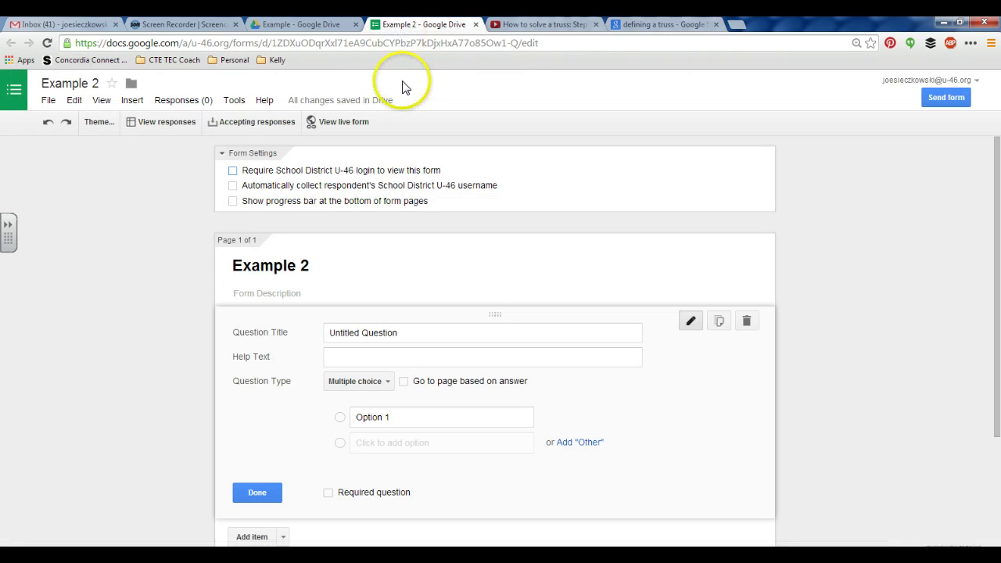
pyautogui.click(283, 537)
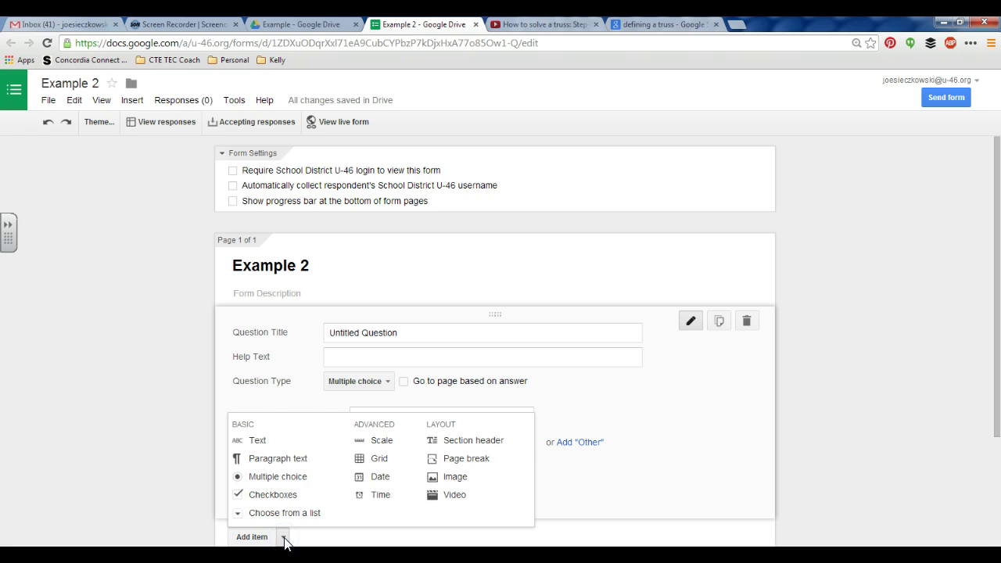
pyautogui.click(454, 478)
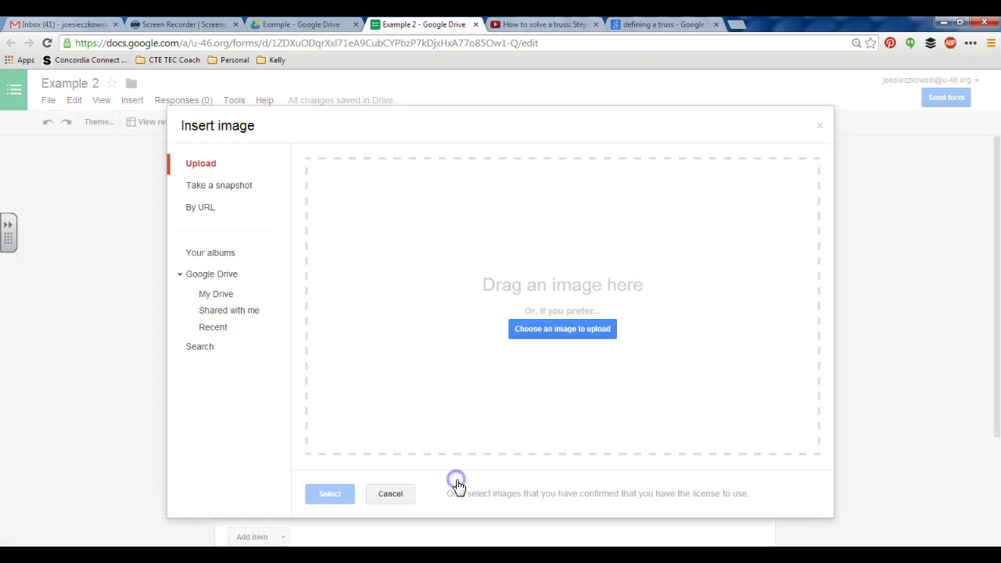
pyautogui.click(209, 212)
pyautogui.rightClick(433, 162)
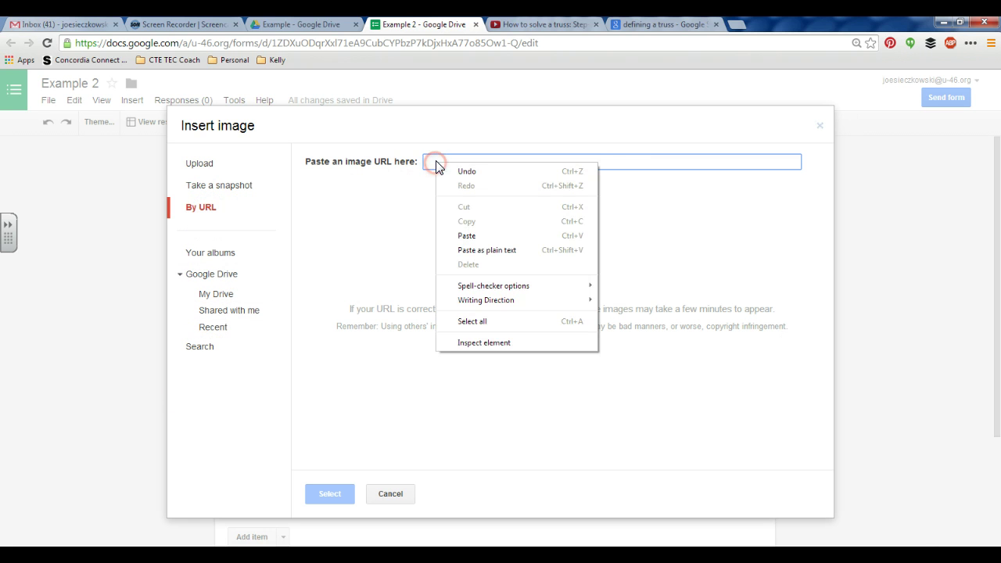
pyautogui.click(468, 236)
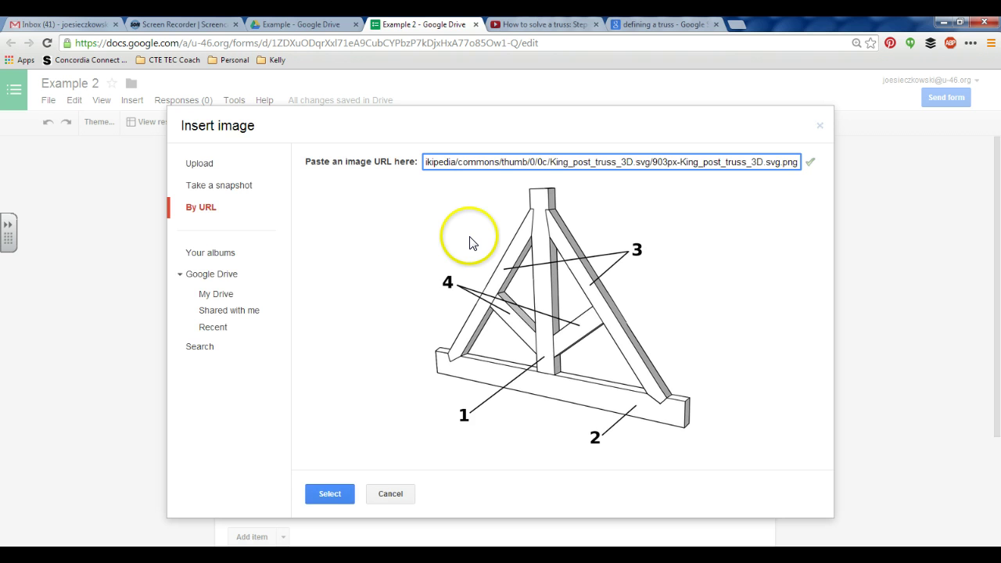
pyautogui.click(329, 493)
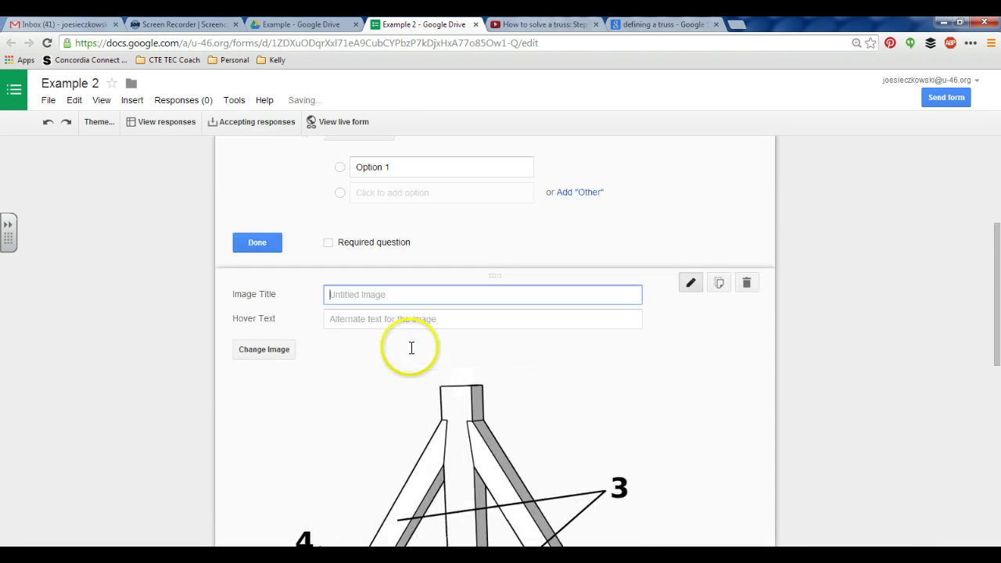
# Finish editing the truss image item and reduce the browser zoom to 90%
pyautogui.scroll(1, 411, 356)
pyautogui.scroll(-2, 411, 374)
pyautogui.scroll(1, 407, 405)
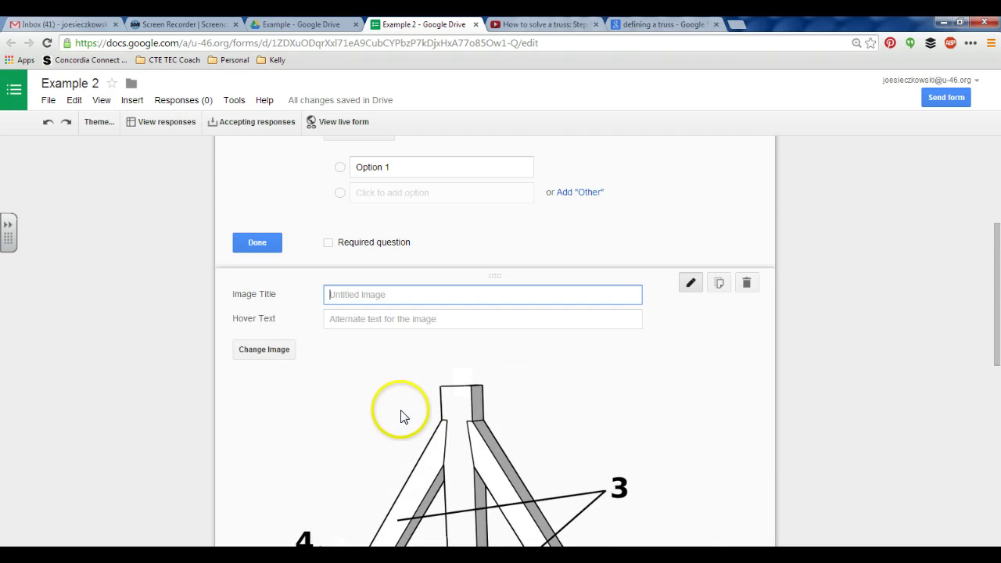
pyautogui.click(417, 361)
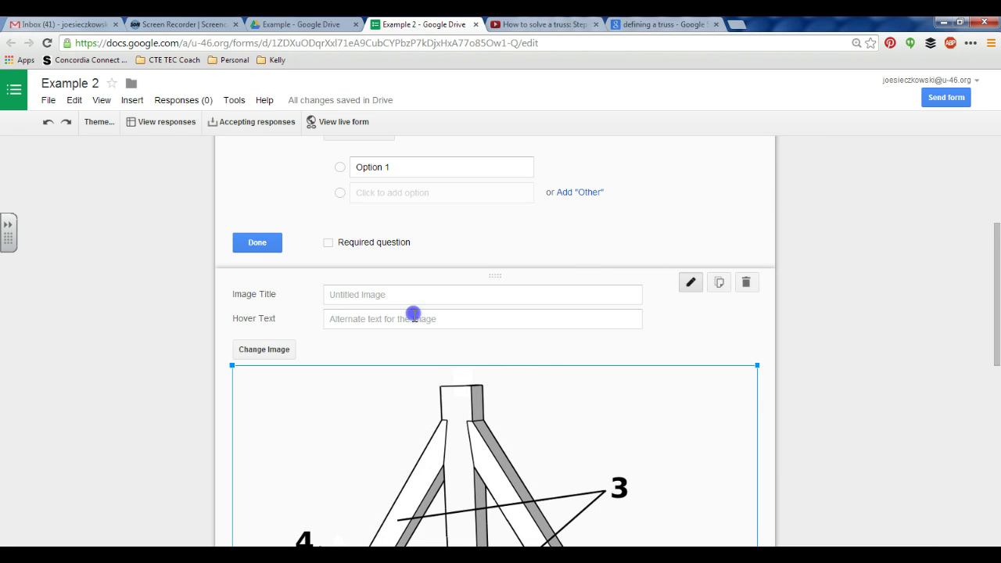
pyautogui.moveTo(306, 306); pyautogui.dragTo(290, 364)
pyautogui.click(288, 163)
pyautogui.click(294, 173)
pyautogui.scroll(-2, 376, 356)
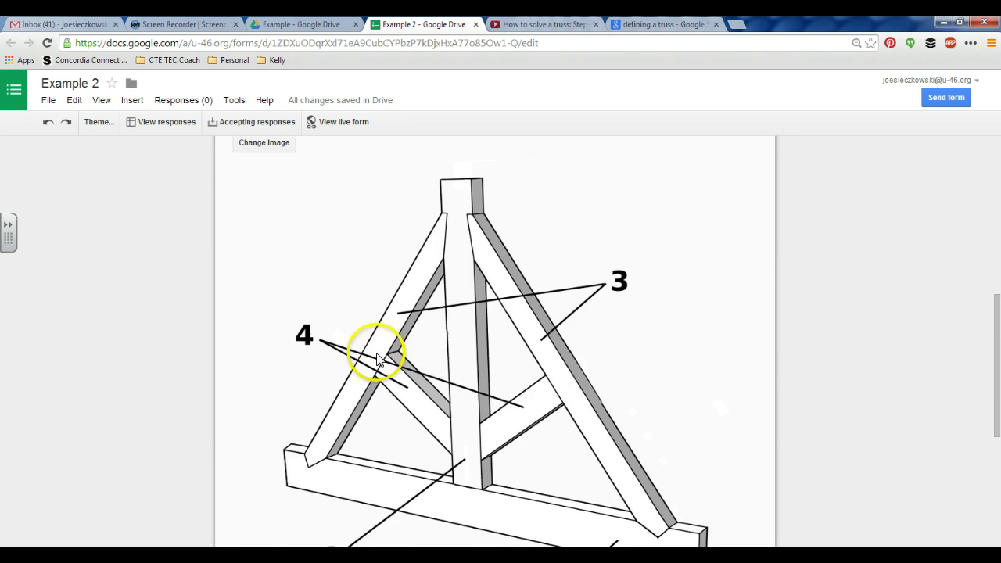
pyautogui.scroll(-4, 376, 359)
pyautogui.click(261, 353)
pyautogui.scroll(4, 331, 420)
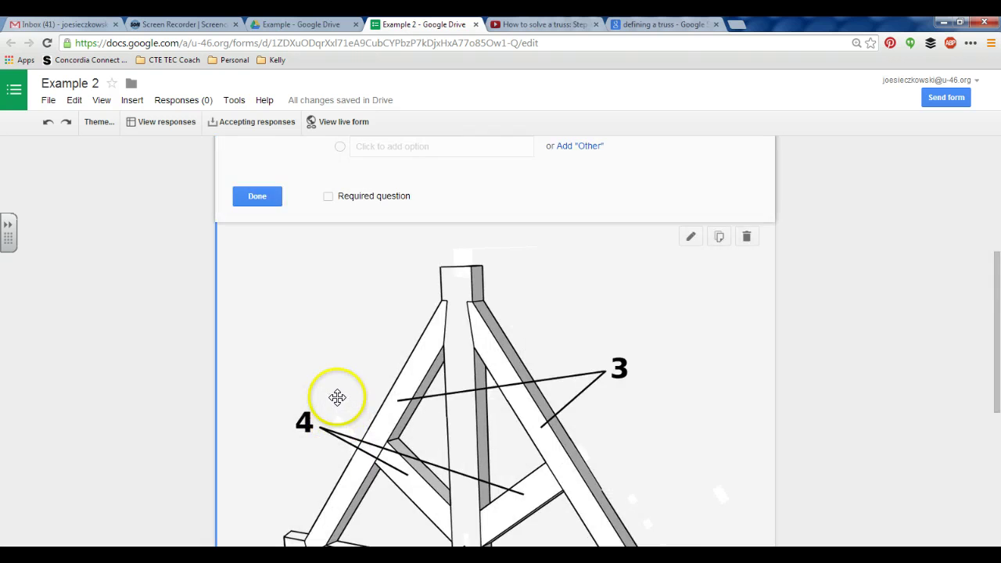
pyautogui.scroll(-5, 337, 398)
pyautogui.hotkey('ctrl', '-')
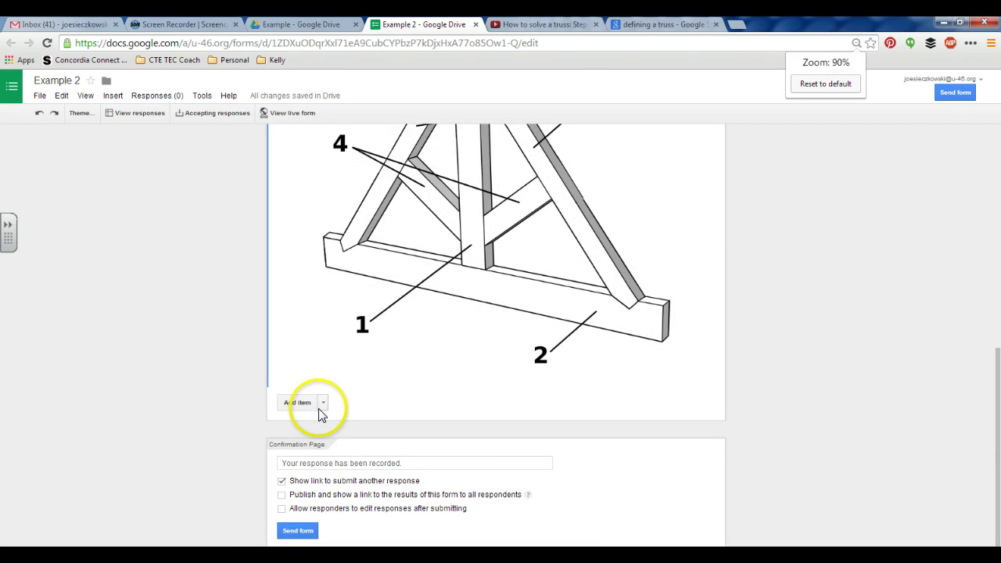
pyautogui.scroll(4, 318, 411)
pyautogui.scroll(-4, 317, 409)
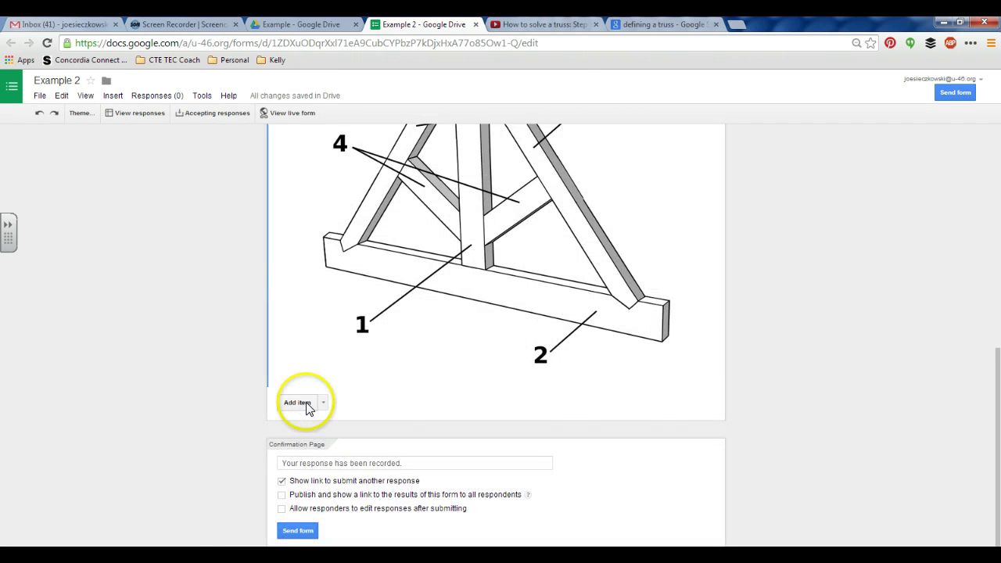
pyautogui.click(304, 402)
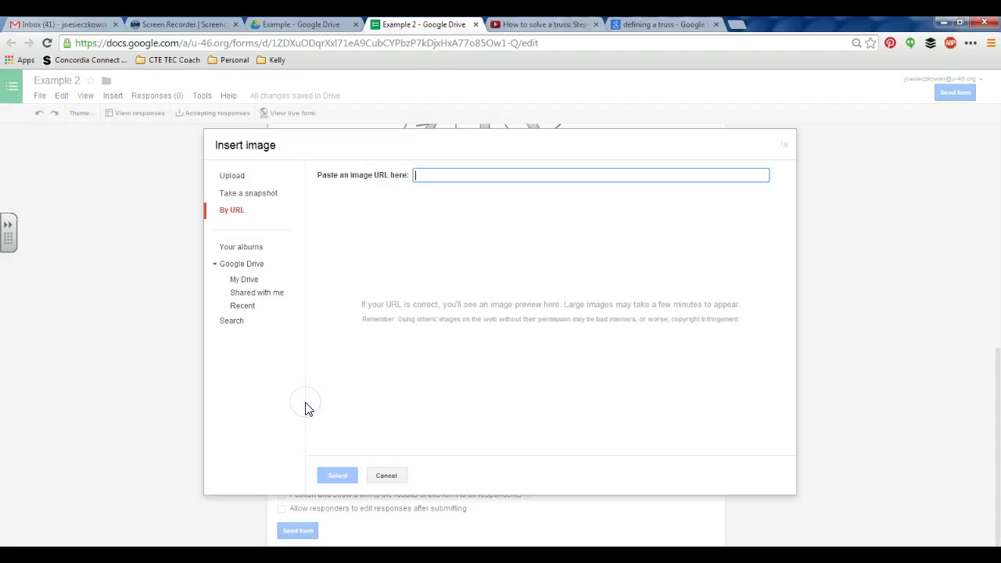
pyautogui.click(377, 469)
pyautogui.scroll(-3, 380, 458)
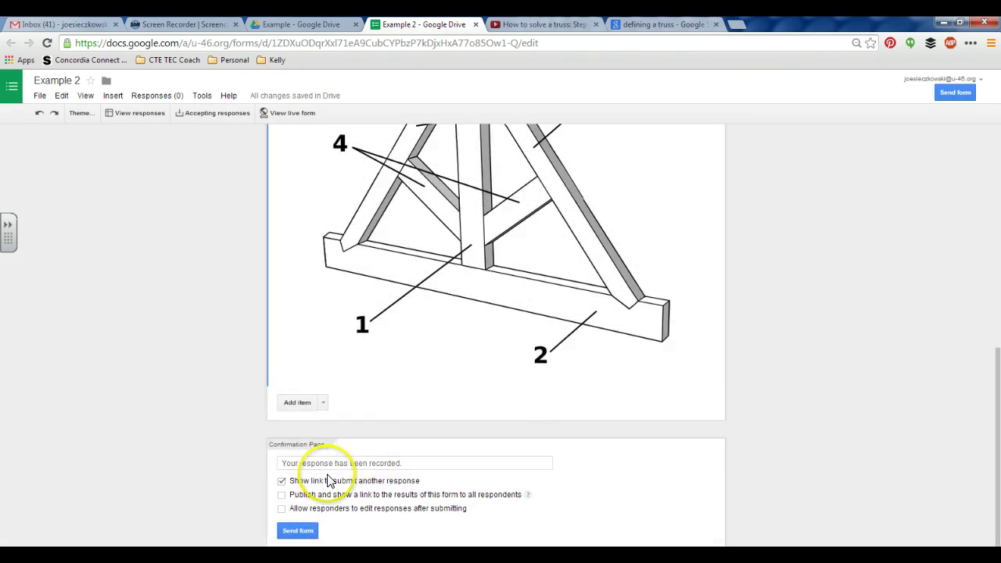
# Add a multiple choice question titled "The picture above shows what for #2?" below the truss image and finish editing it
pyautogui.click(324, 407)
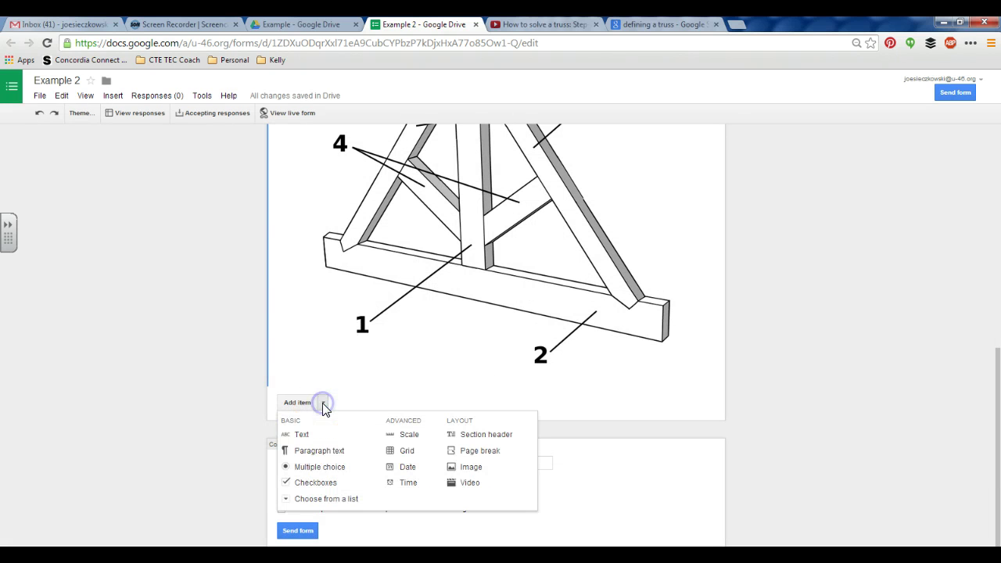
pyautogui.click(327, 469)
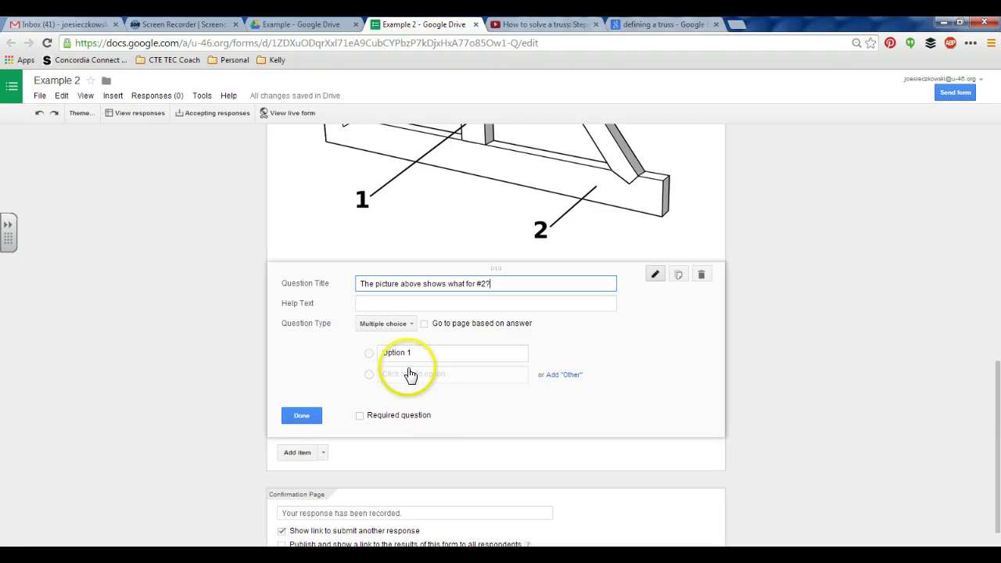
pyautogui.click(414, 352)
pyautogui.click(301, 417)
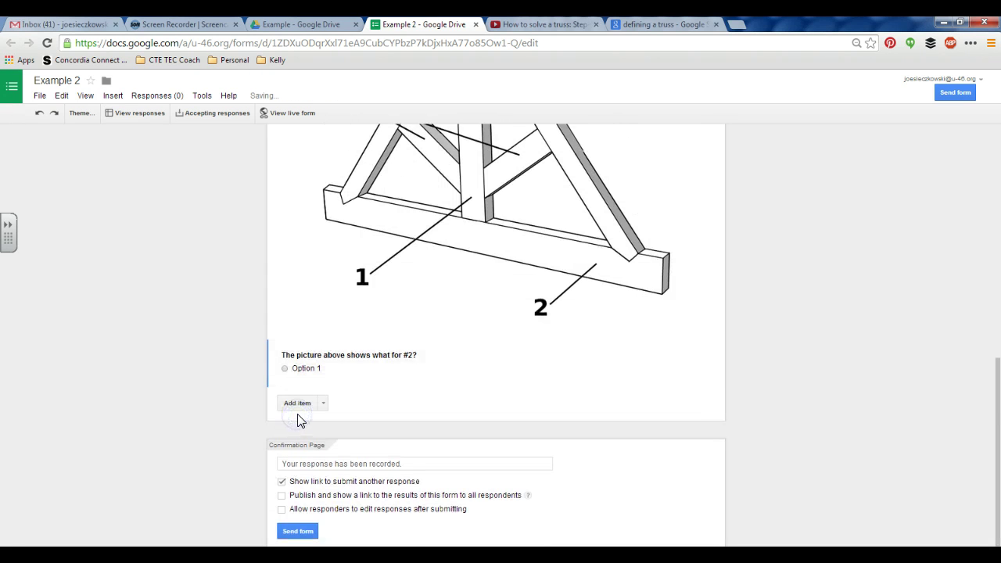
# Start adding a video item below the "The picture above shows what for #2?" question
pyautogui.scroll(2, 324, 409)
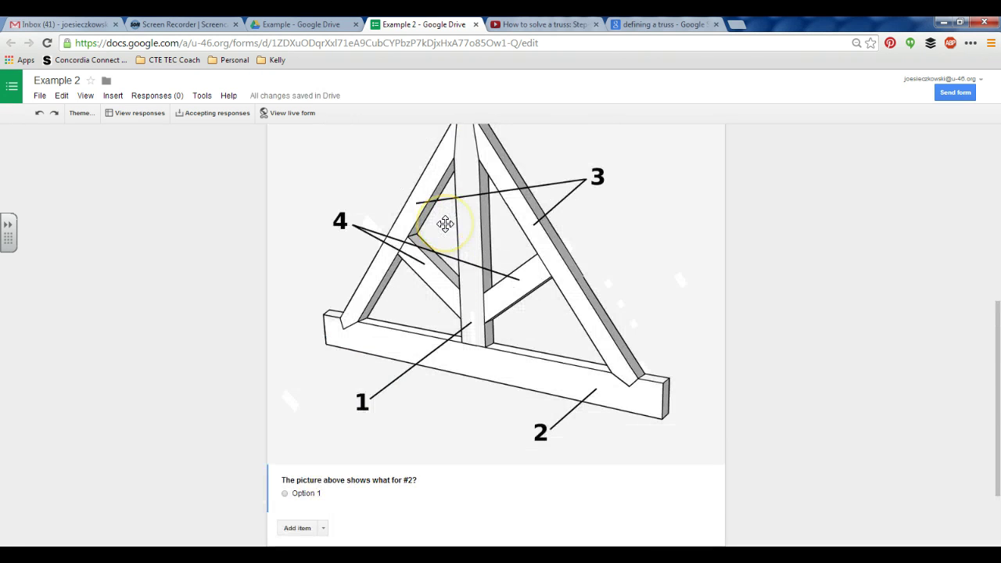
pyautogui.scroll(-1, 446, 225)
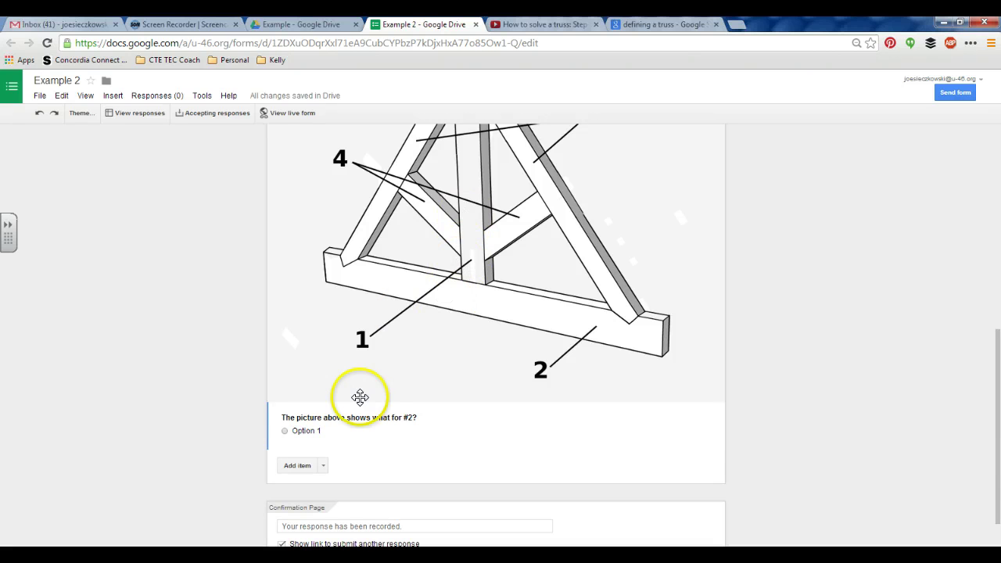
pyautogui.scroll(-1, 429, 293)
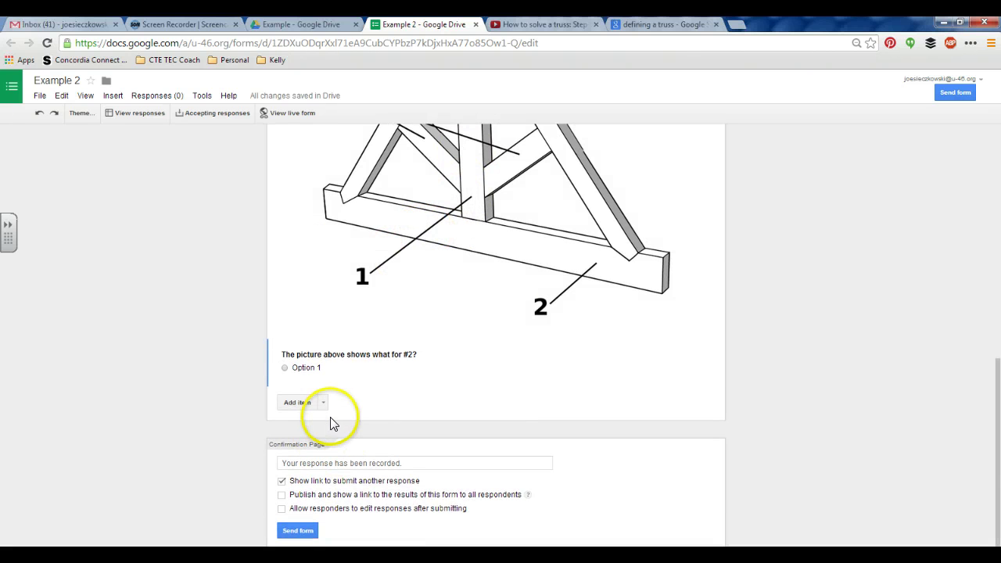
pyautogui.click(323, 403)
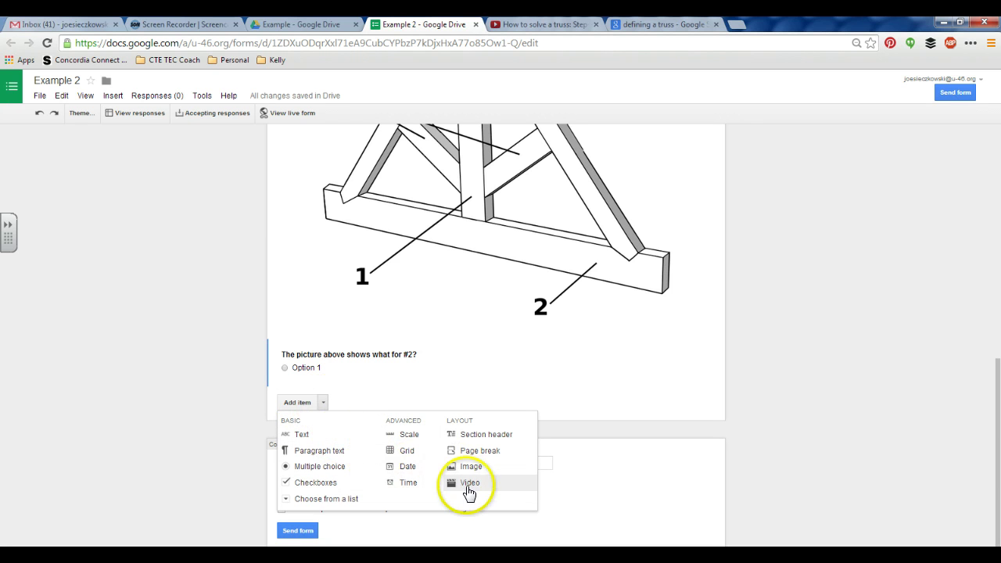
pyautogui.click(468, 484)
# Try to copy the URL of "How to solve a truss: Step-by-step Video 1" from the YouTube player
pyautogui.click(547, 25)
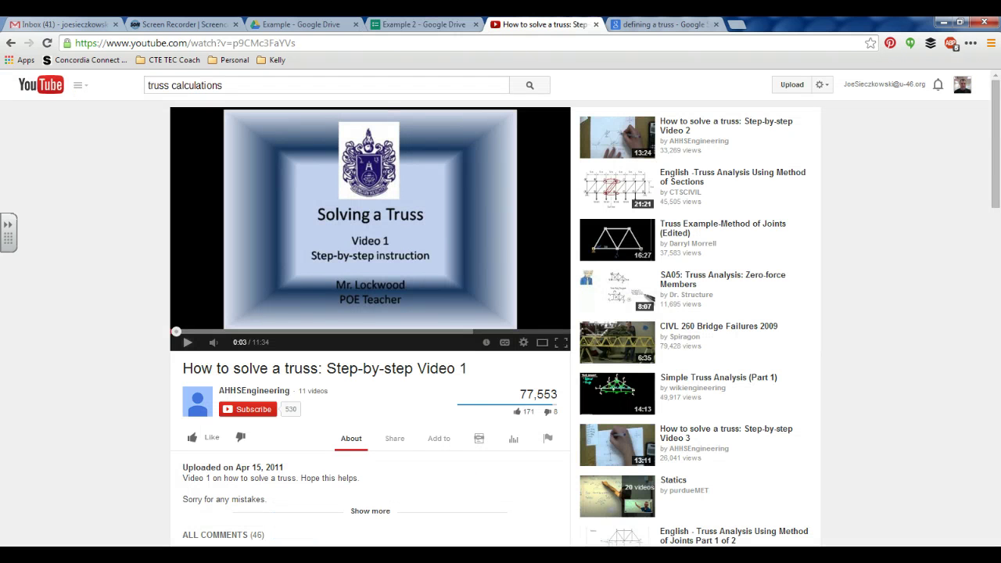
pyautogui.rightClick(363, 225)
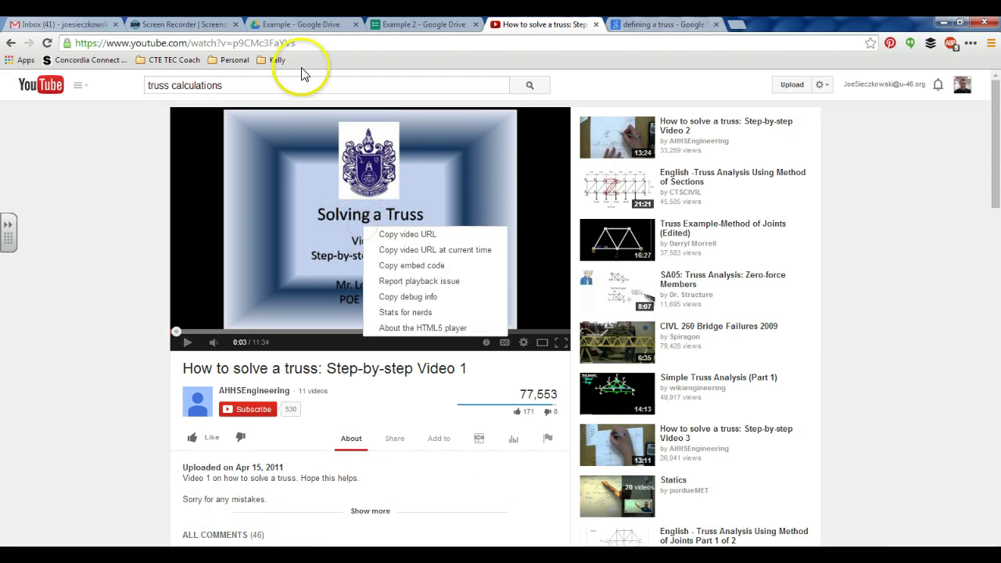
pyautogui.click(410, 234)
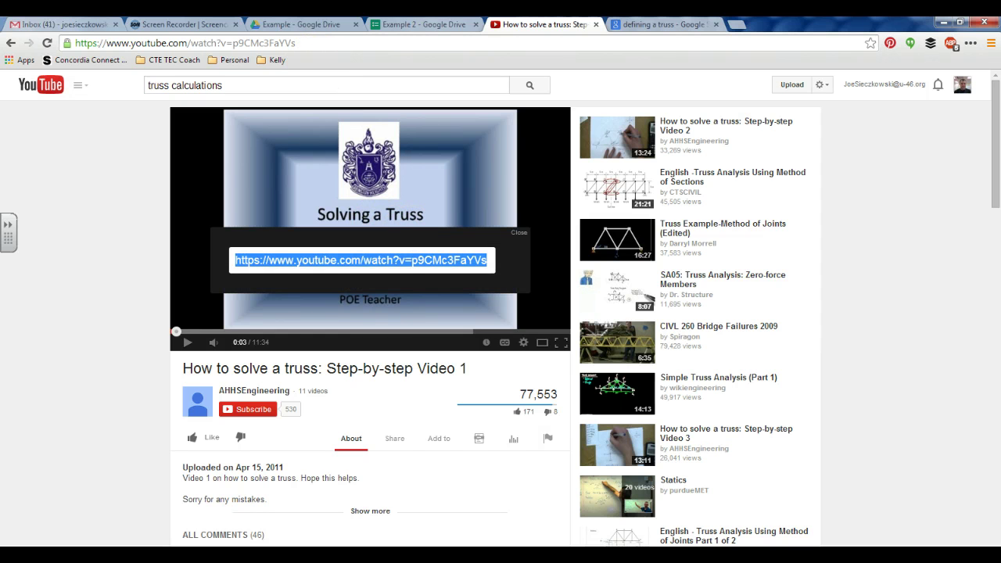
# Choose to insert the form's video by URL and try to paste the copied video address
pyautogui.click(408, 25)
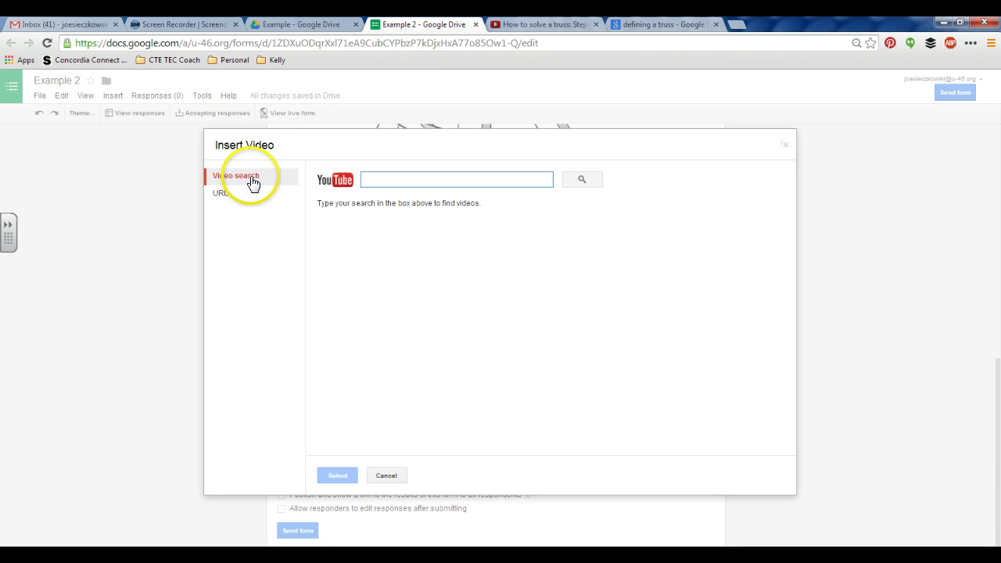
pyautogui.click(223, 197)
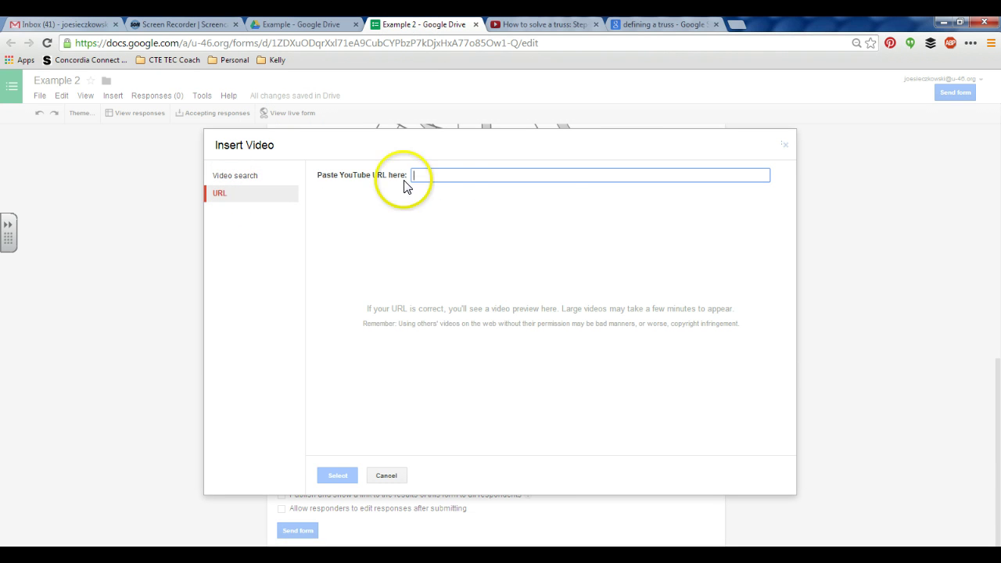
pyautogui.rightClick(443, 174)
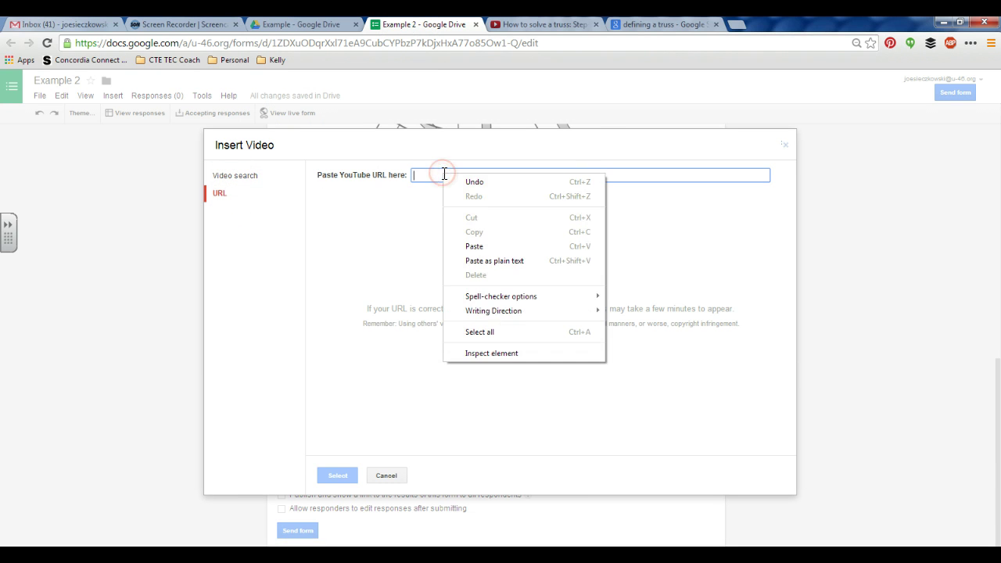
pyautogui.click(467, 247)
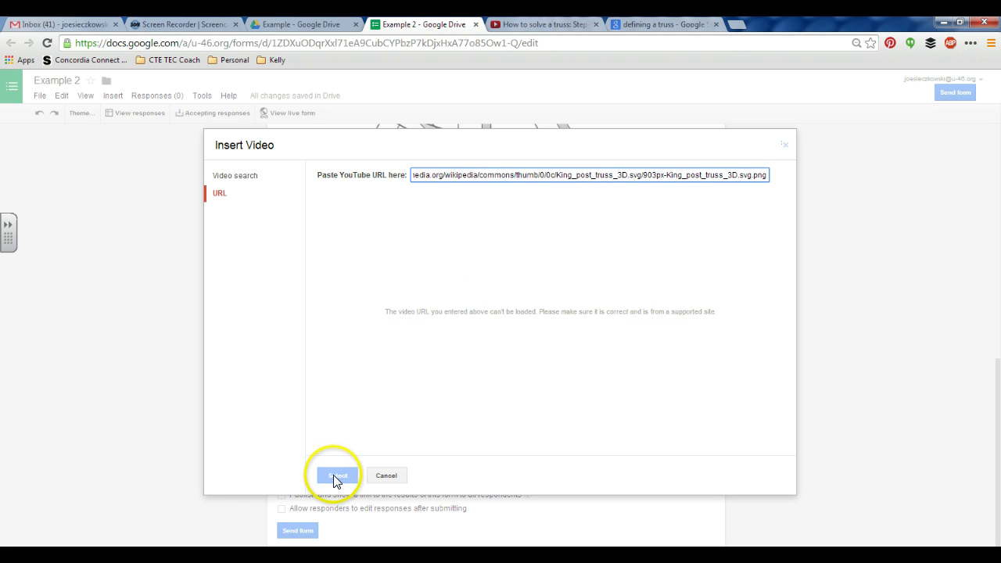
pyautogui.click(446, 301)
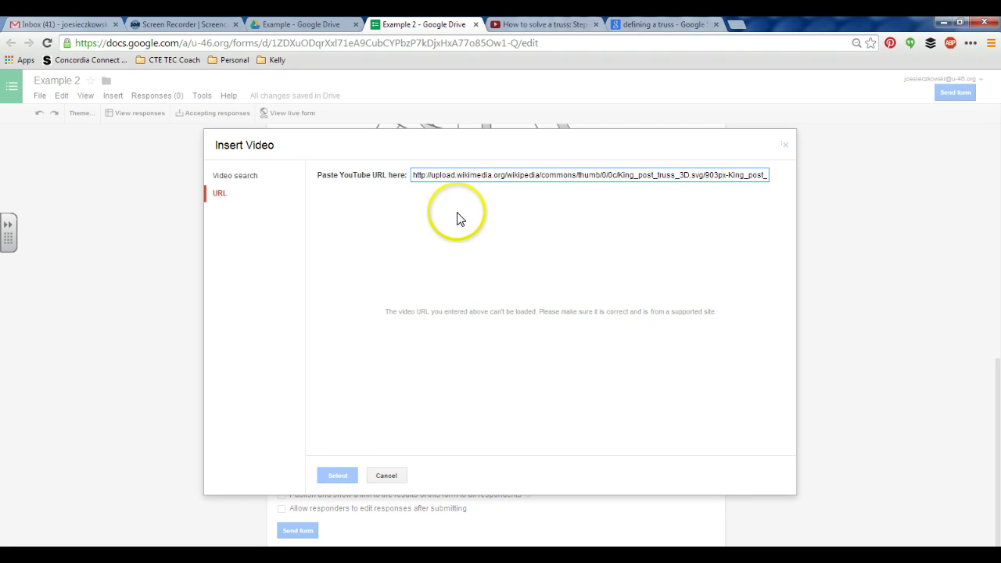
pyautogui.rightClick(503, 175)
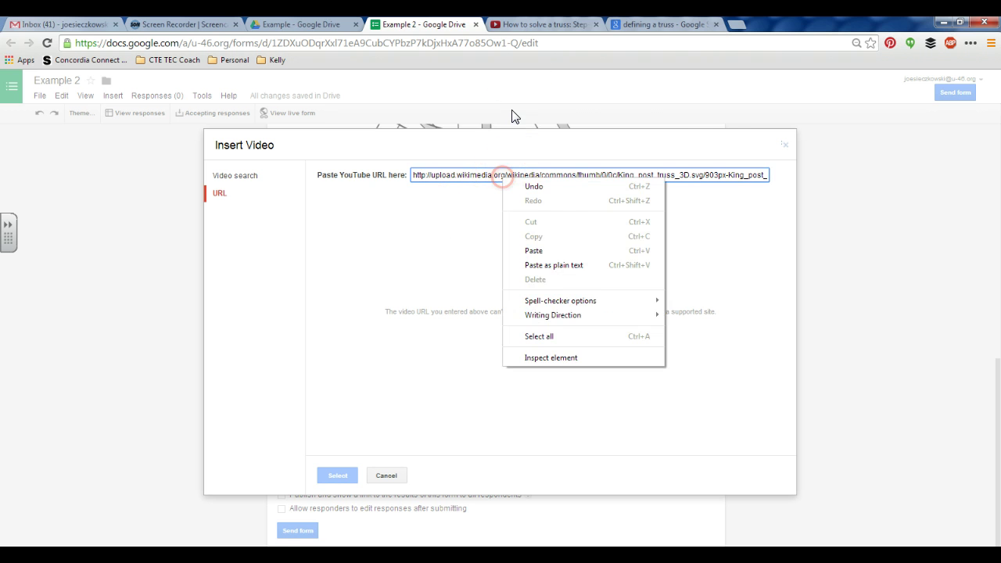
# Copy the page address of "How to solve a truss: Step-by-step Video 1" on YouTube
pyautogui.click(532, 26)
pyautogui.rightClick(327, 43)
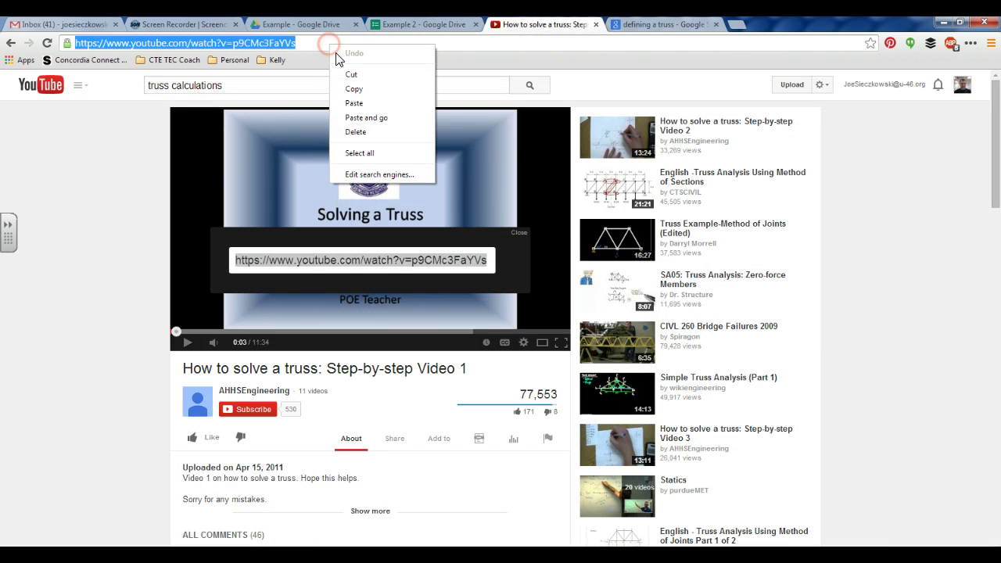
pyautogui.click(354, 92)
# Replace the wrong image URL with the copied YouTube address, insert the video into Example 2 and finish editing the item
pyautogui.click(423, 25)
pyautogui.tripleClick(468, 174)
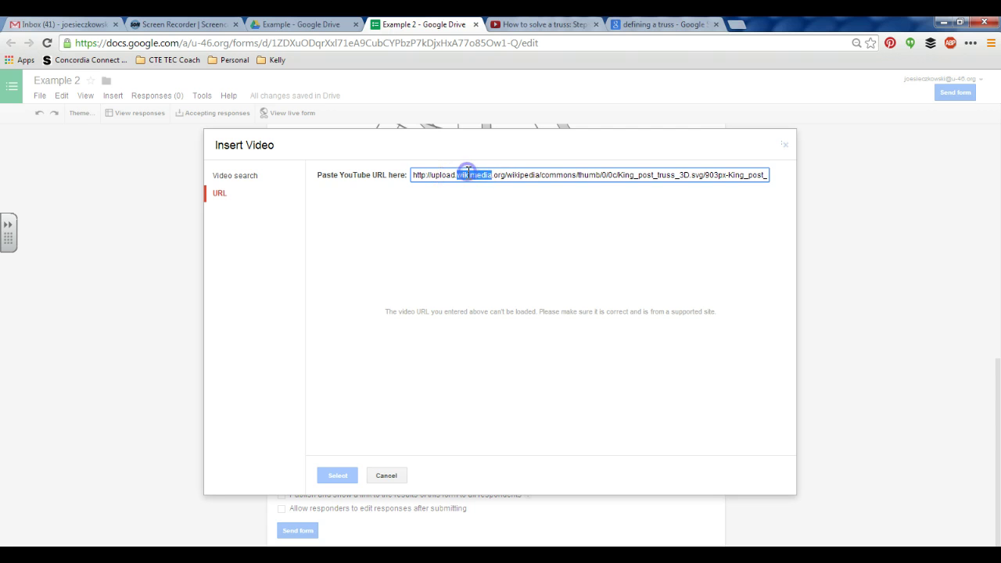
pyautogui.rightClick(468, 173)
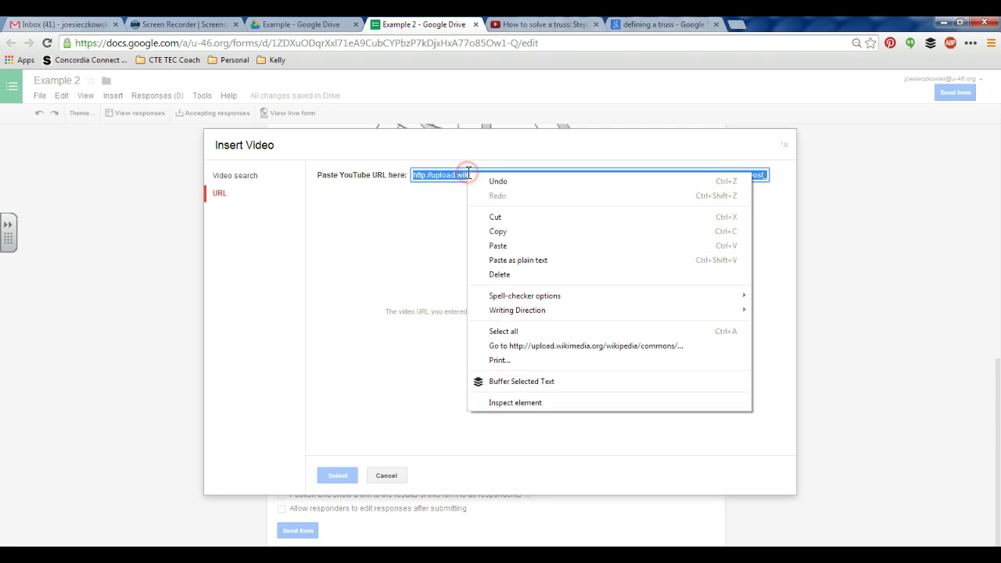
pyautogui.click(501, 247)
pyautogui.click(332, 477)
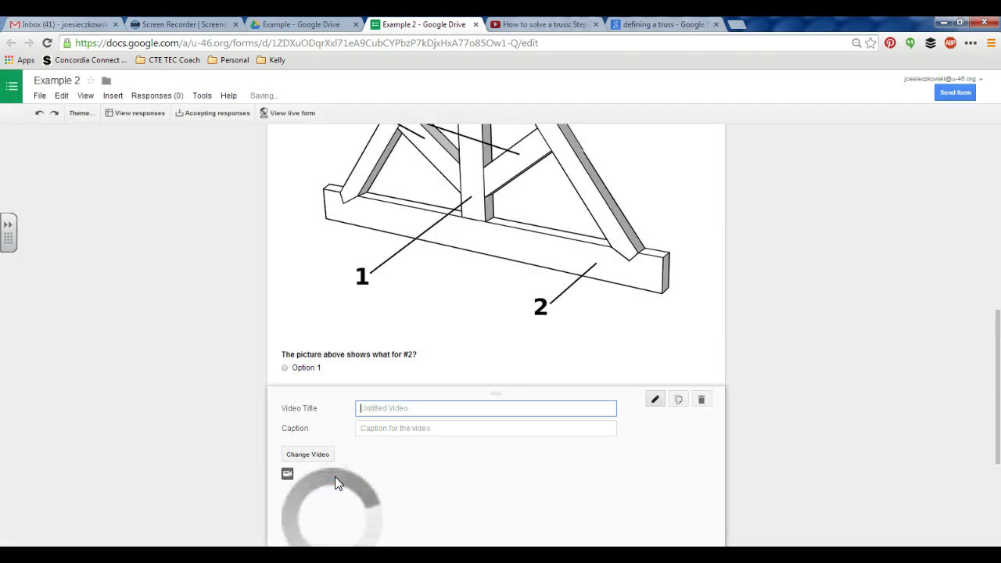
pyautogui.click(374, 324)
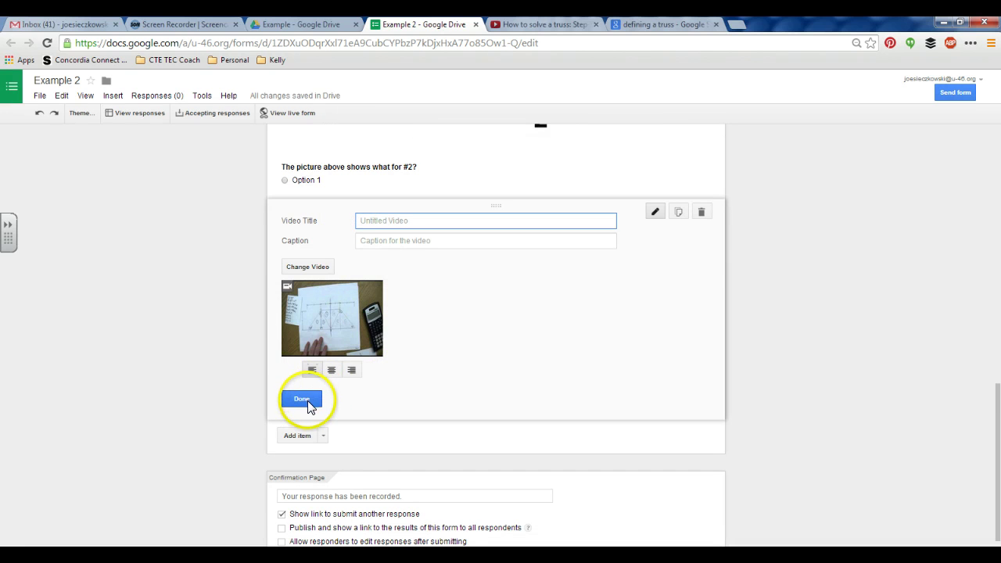
pyautogui.click(302, 400)
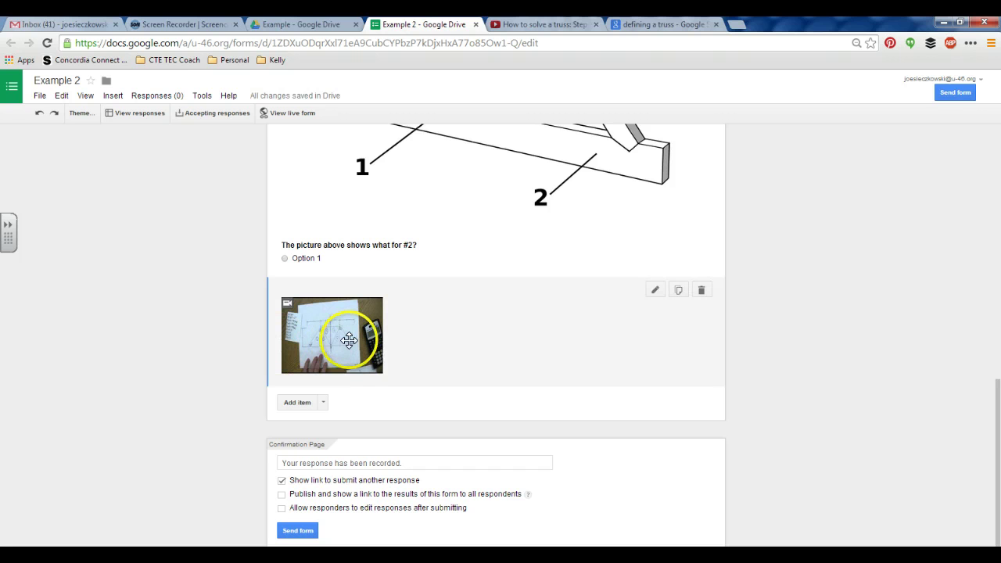
# Add a multiple choice question titled "What is...." with Option 1, Option 2 and Option 3 below the video and finish editing it
pyautogui.click(323, 402)
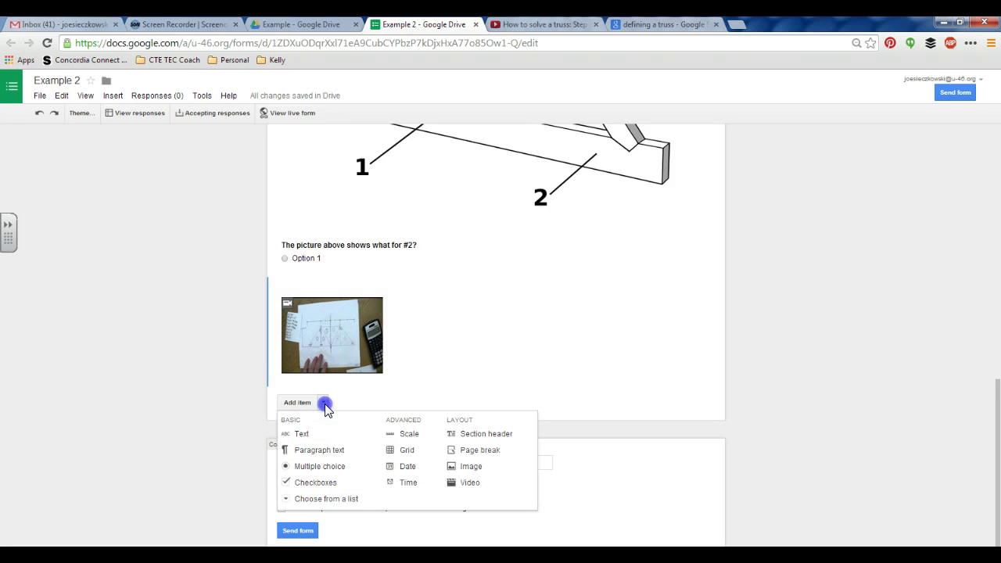
pyautogui.click(323, 468)
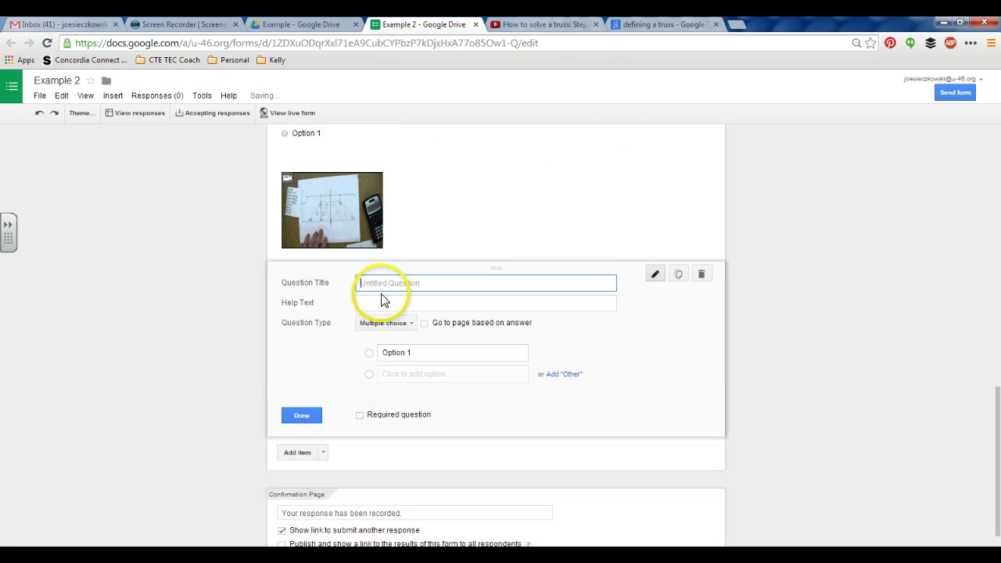
pyautogui.click(376, 284)
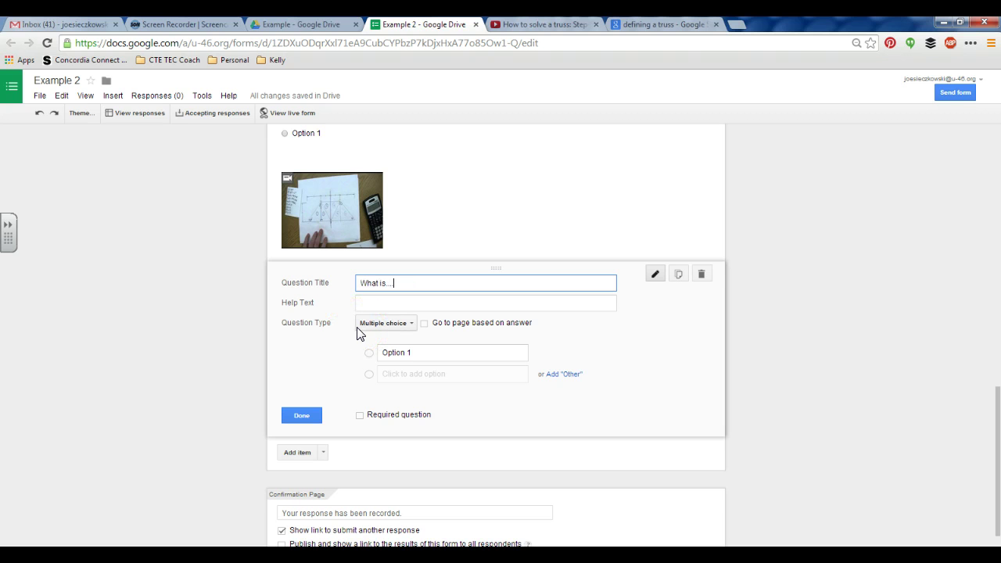
pyautogui.click(391, 374)
pyautogui.click(400, 397)
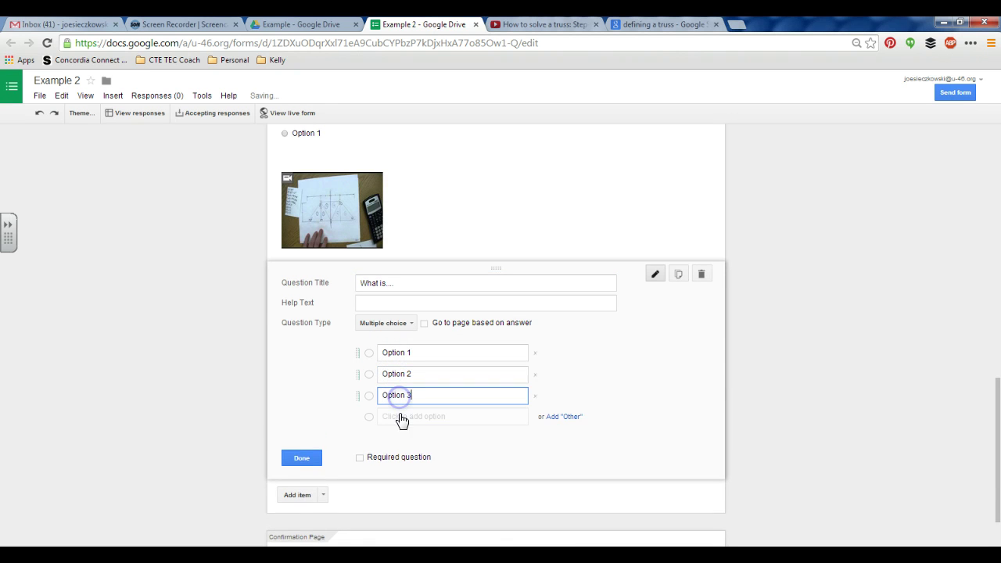
pyautogui.click(309, 458)
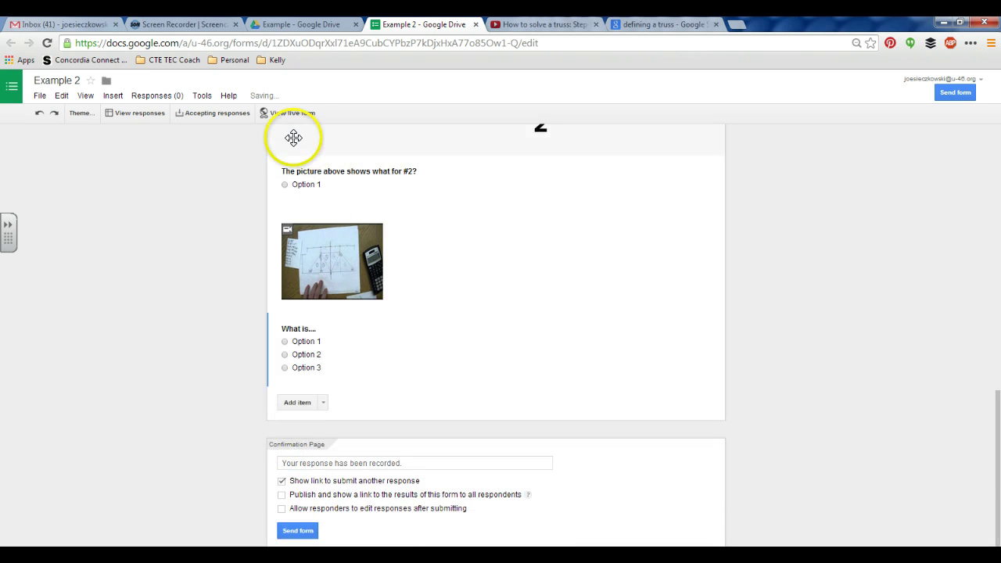
# View the live Example 2 form, play its embedded truss video in full screen and exit full screen
pyautogui.click(288, 115)
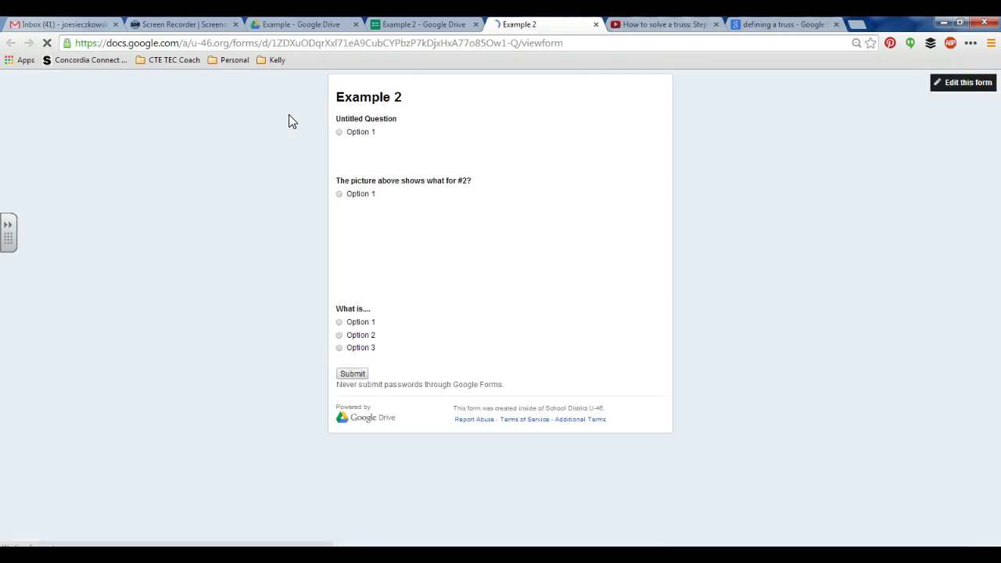
pyautogui.scroll(-2, 464, 193)
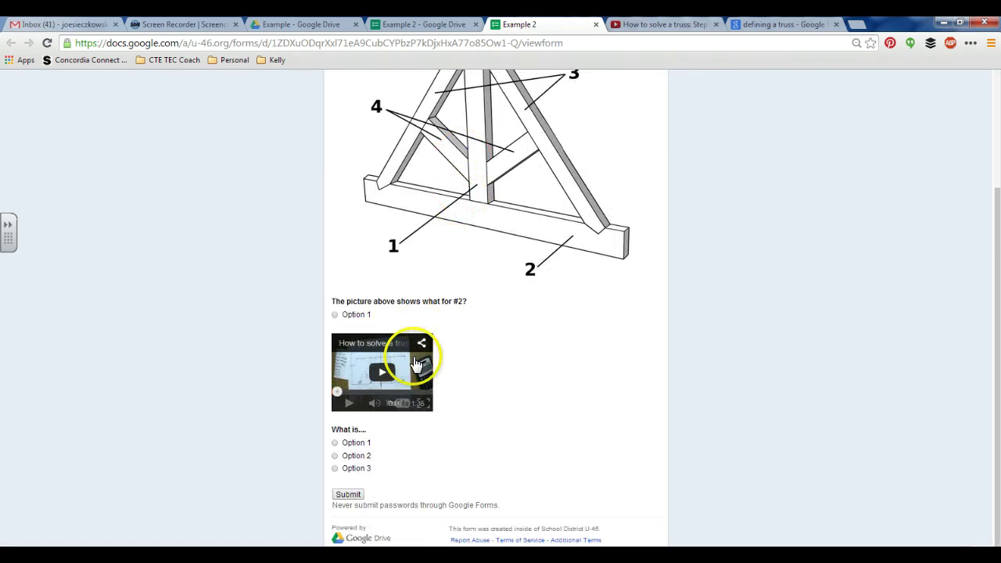
pyautogui.click(387, 369)
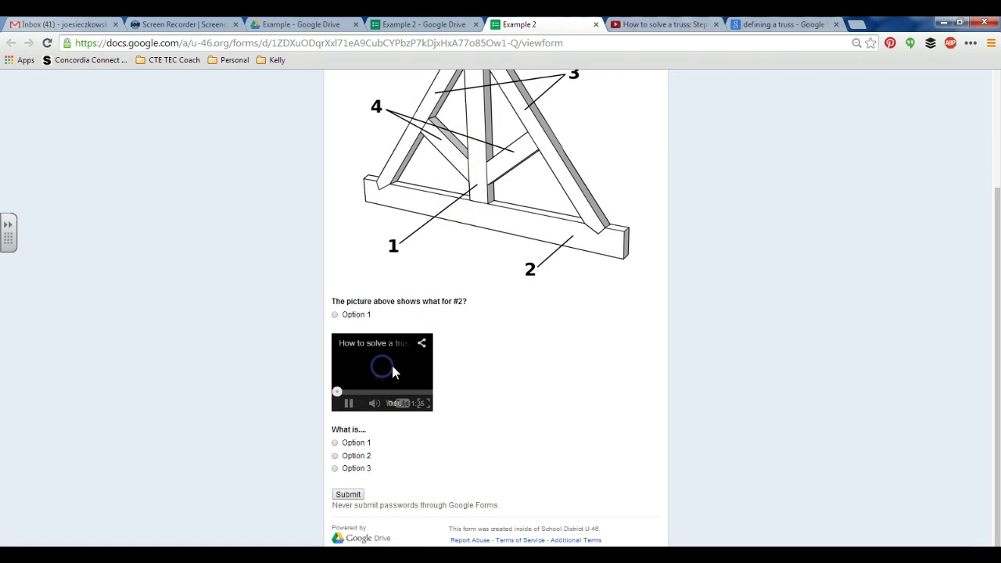
pyautogui.click(428, 405)
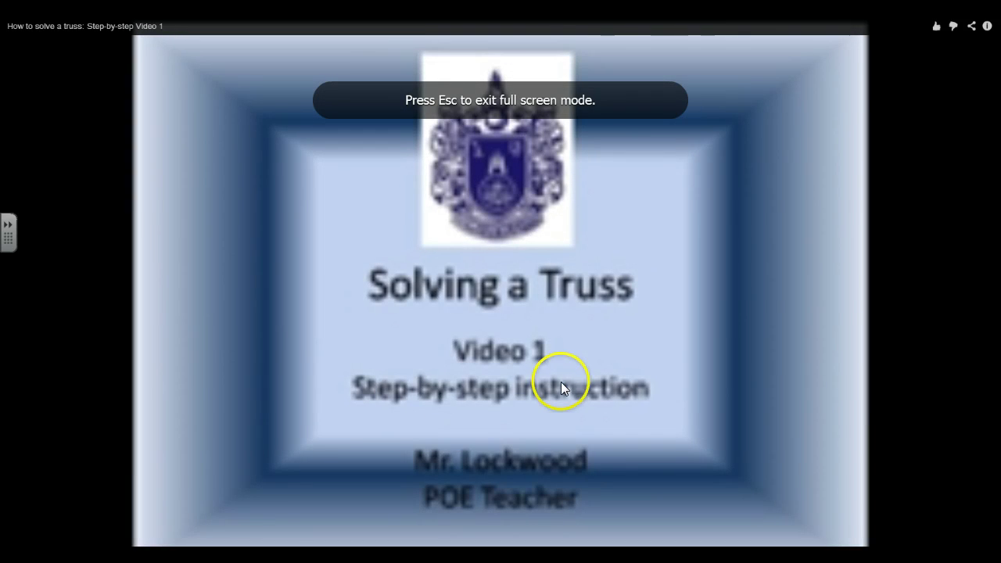
pyautogui.press('Escape')
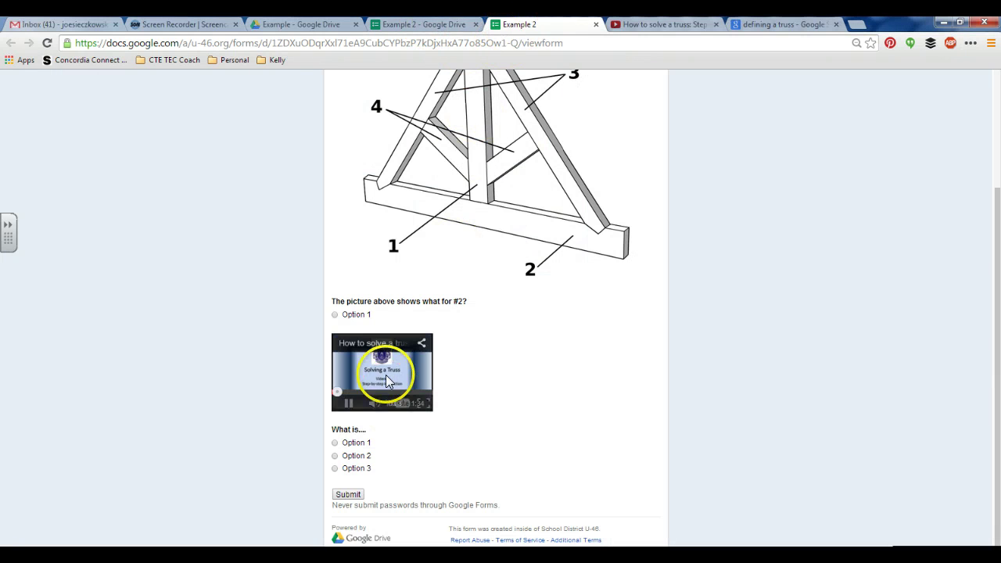
# Back in the form editor, center-align the truss video without changing the clip and finish editing the item
pyautogui.click(428, 24)
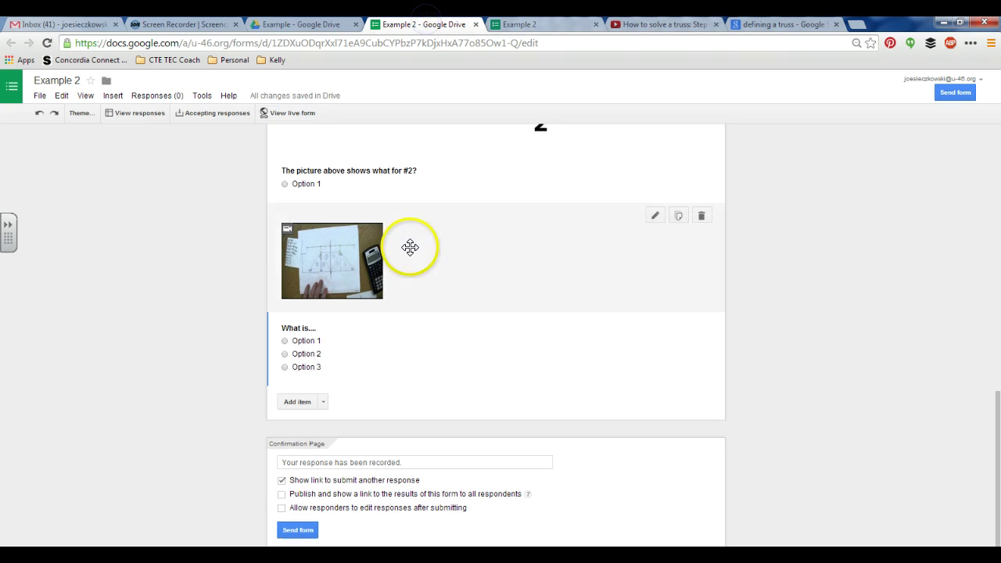
pyautogui.click(287, 230)
pyautogui.click(301, 273)
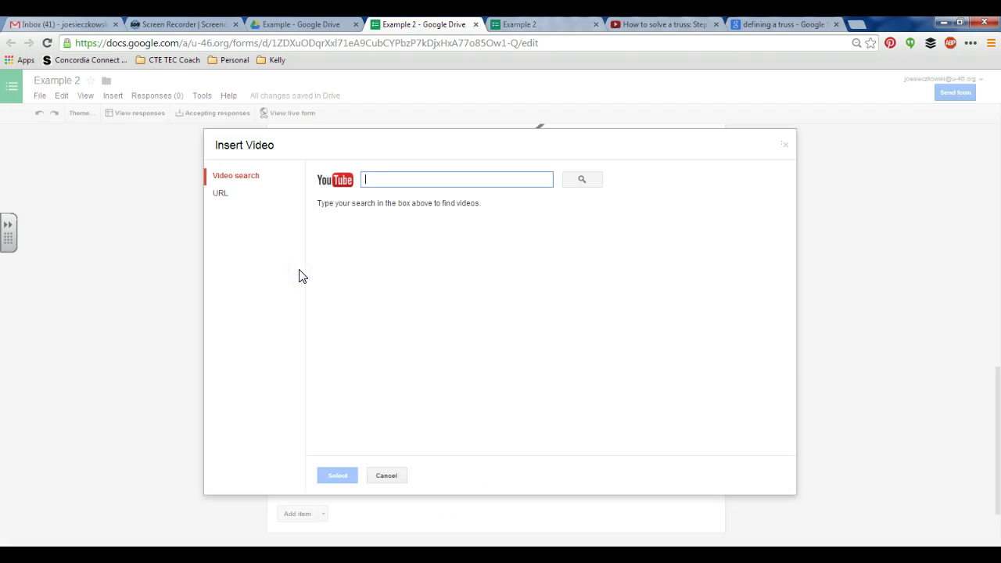
pyautogui.click(309, 274)
pyautogui.click(383, 473)
pyautogui.click(331, 375)
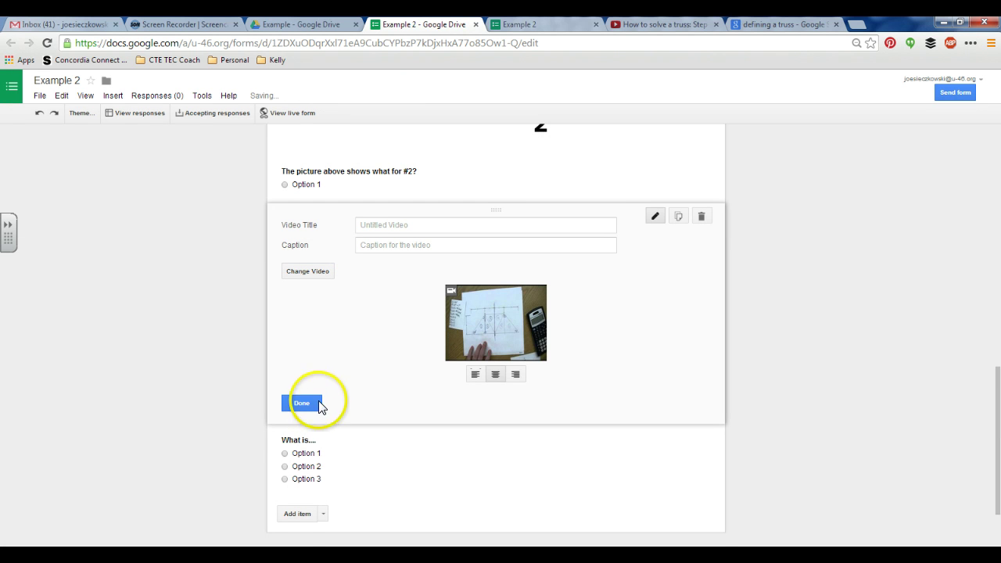
pyautogui.click(316, 404)
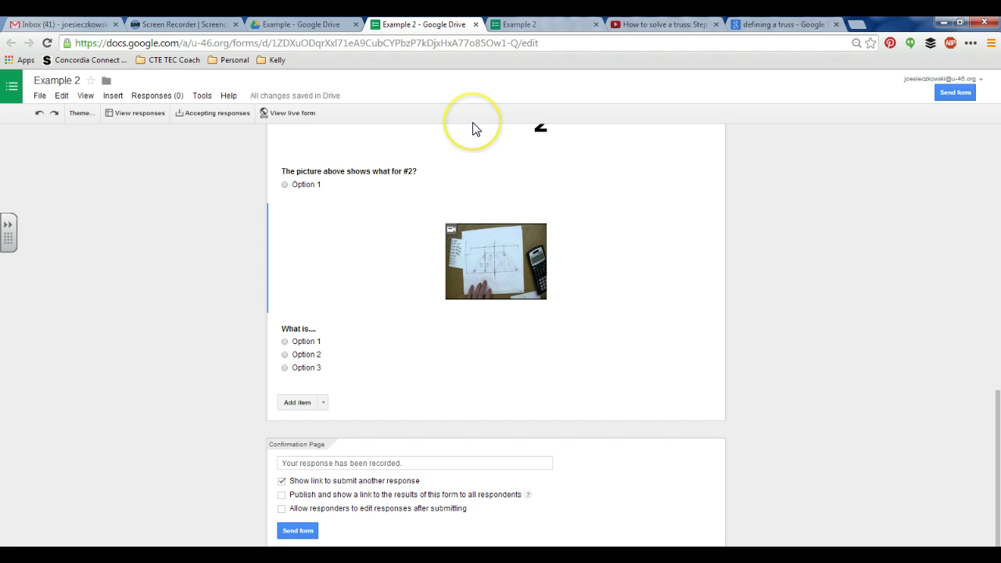
pyautogui.scroll(4, 475, 135)
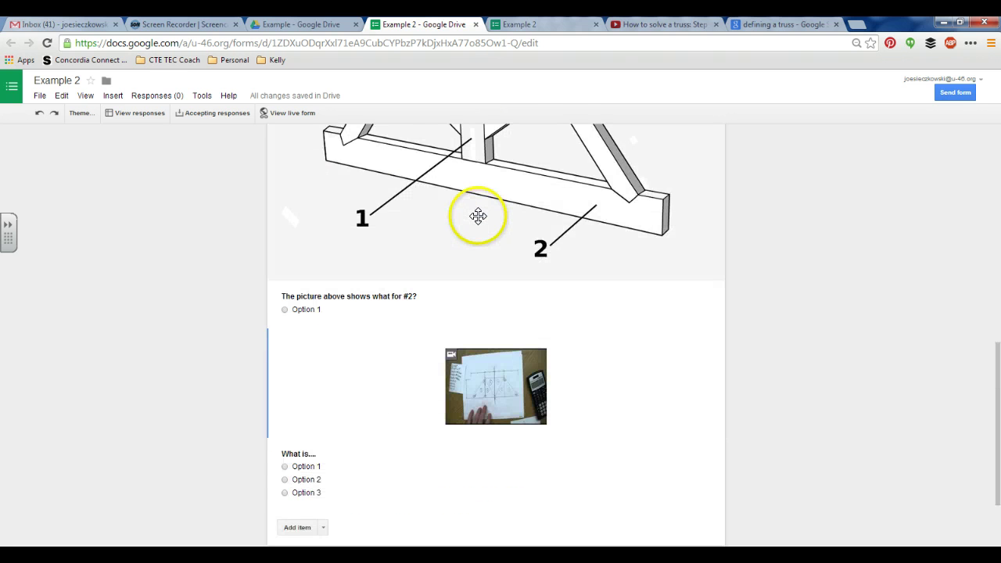